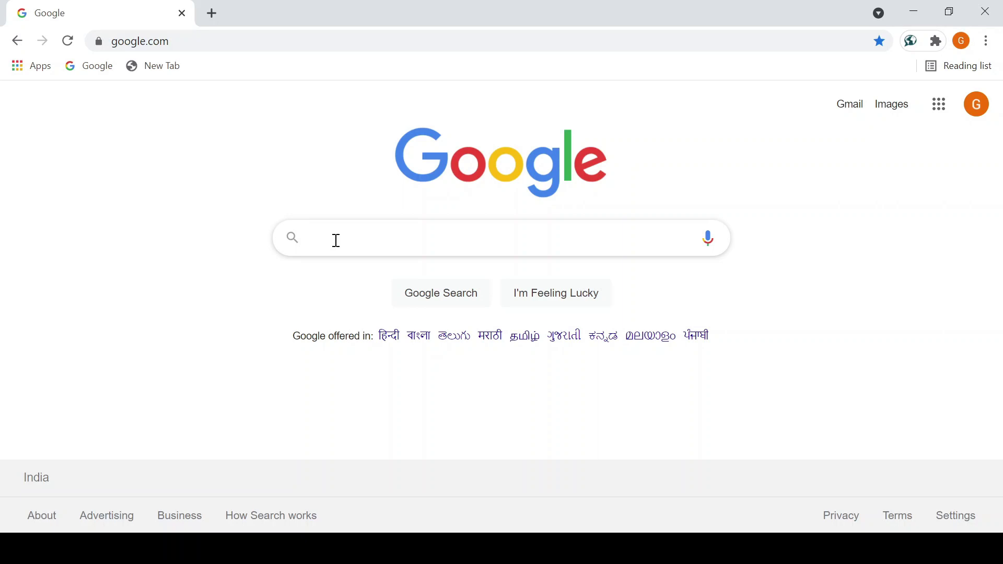
Search Google for "iit kharagpur basic electronics virtual lab".
click(337, 241)
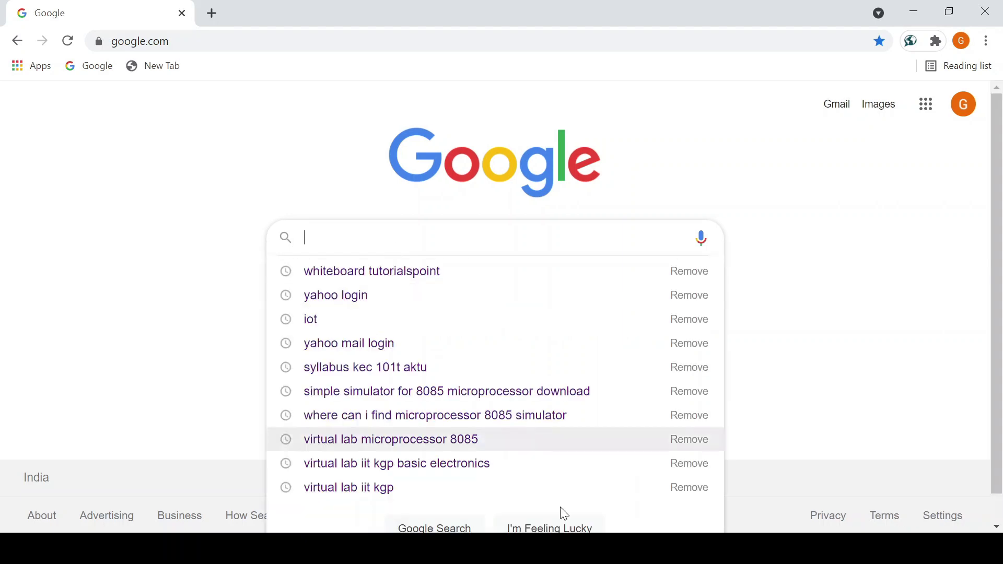
text(I)
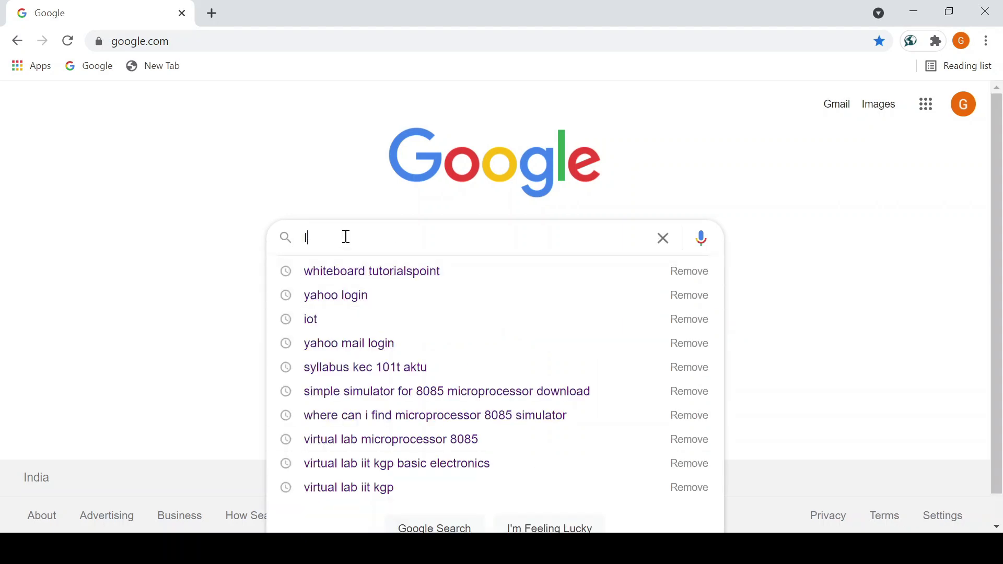
text(IT KH)
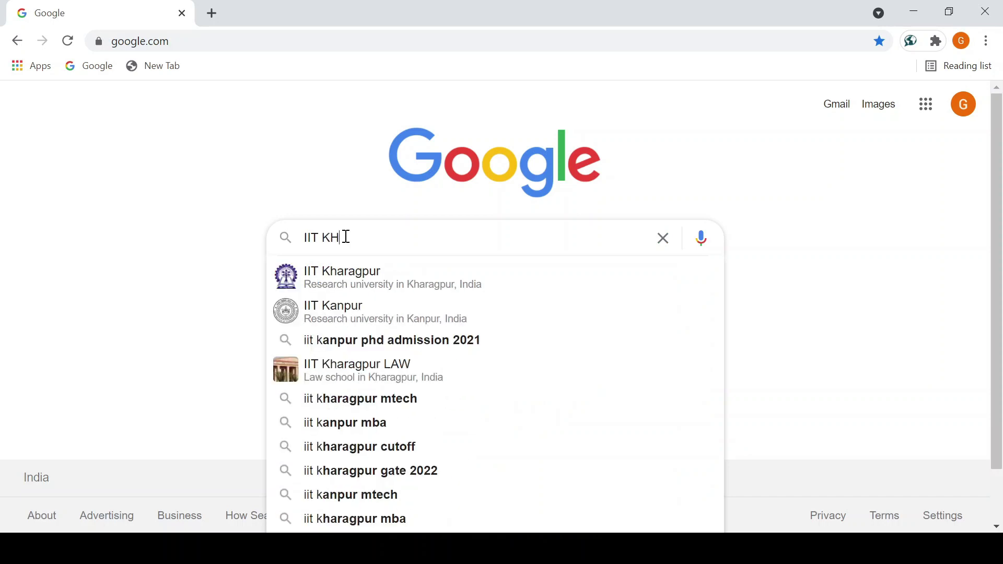
text(ARAGPUR)
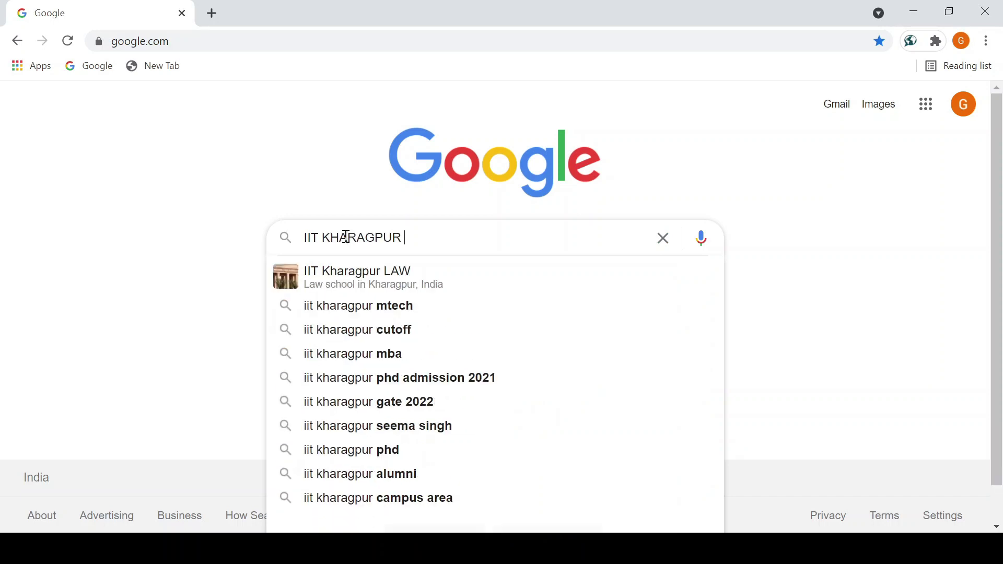
text( ELECTR)
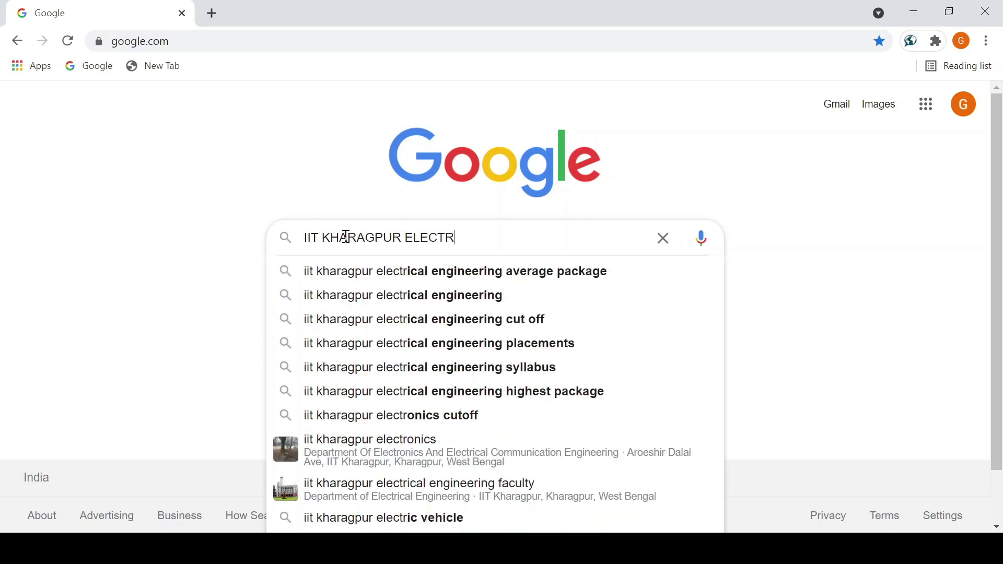
text(ONICS )
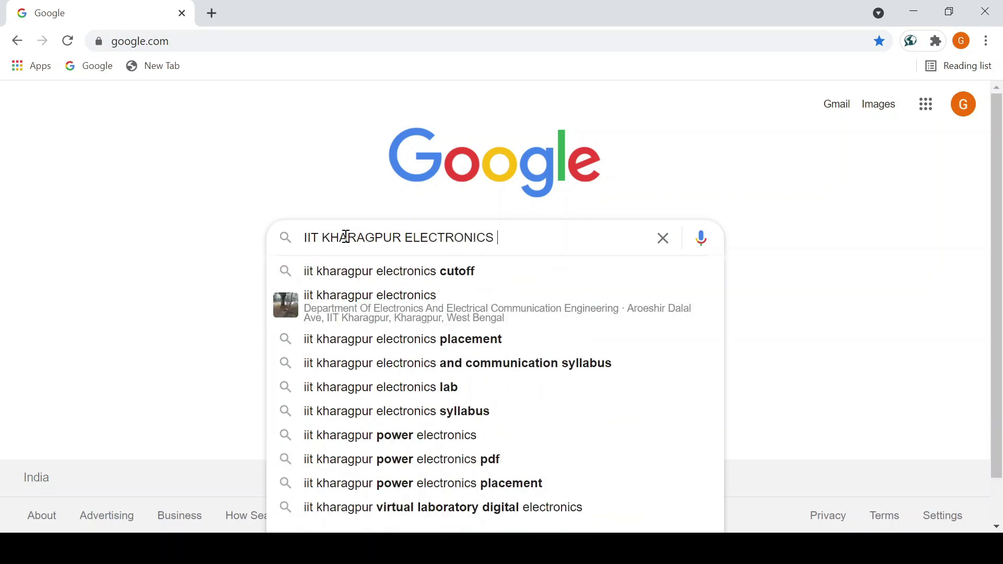
text(VIRTU)
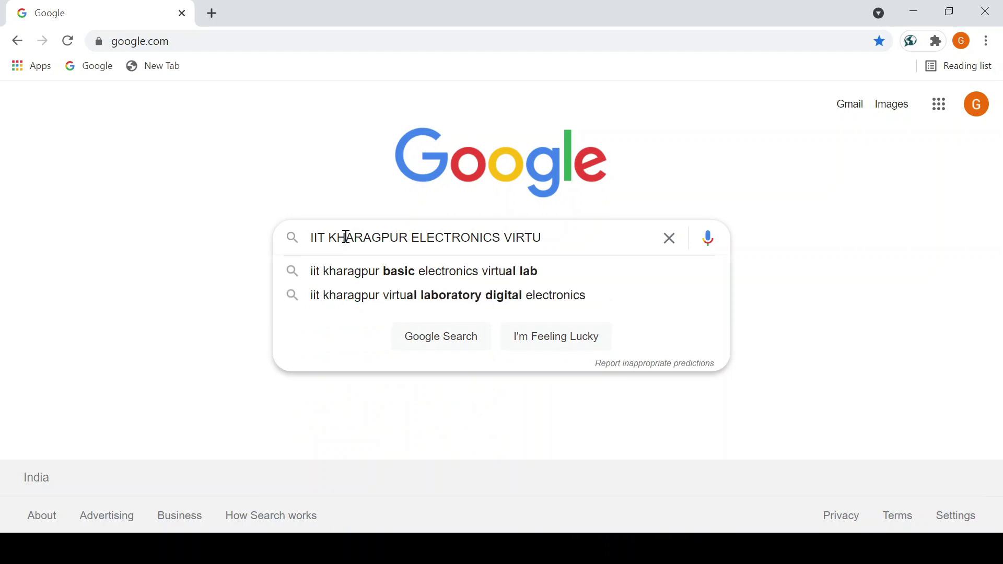
click(351, 273)
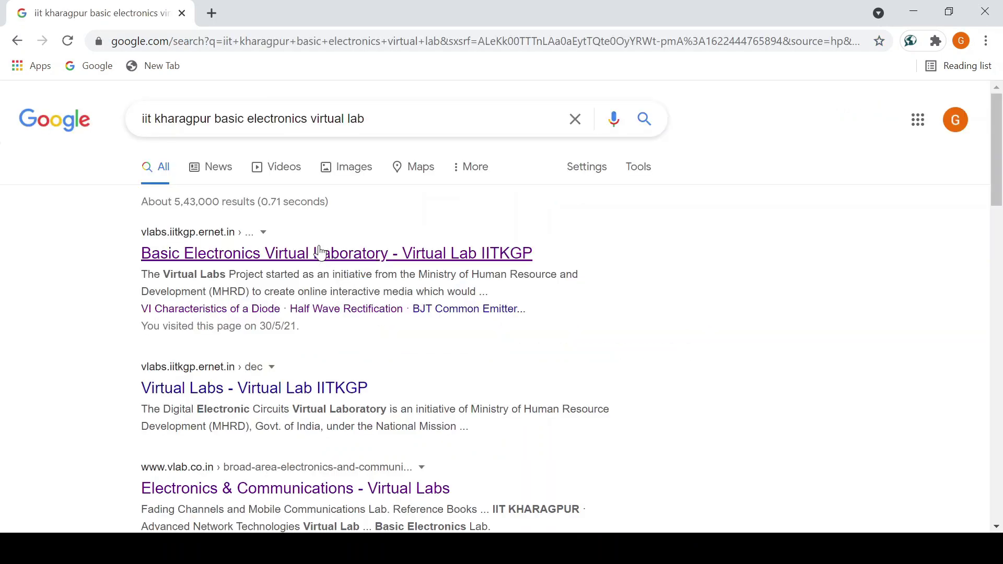
Open the Basic Electronics Virtual Laboratory site from the search results and display its list of experiments.
click(331, 267)
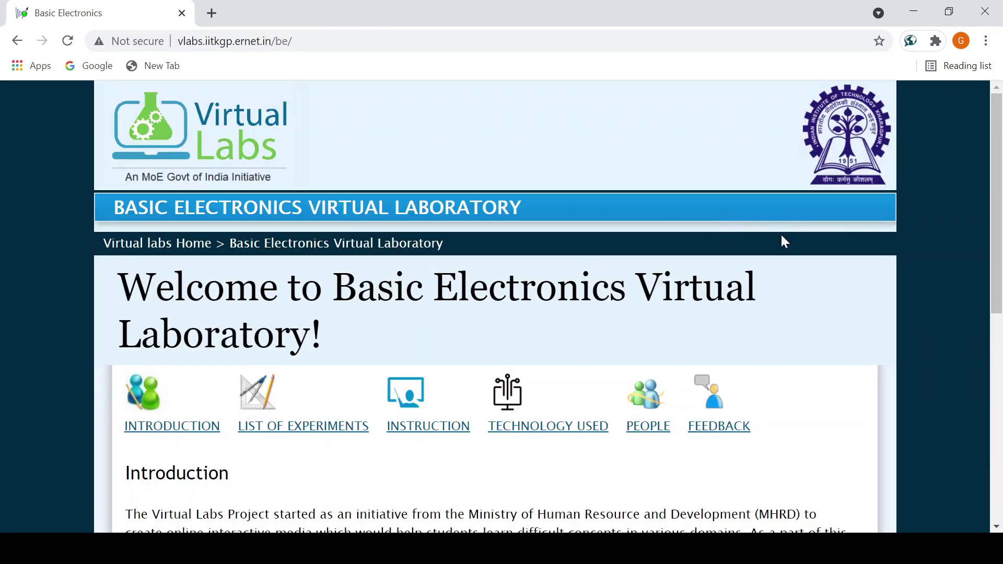
scroll(997, 245, down, 3)
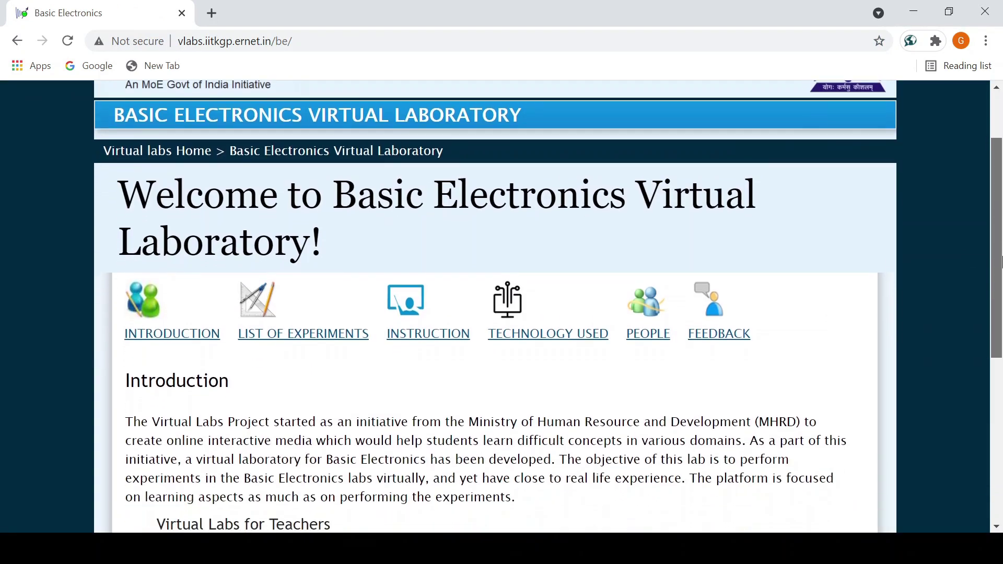
scroll(1001, 258, down, 1)
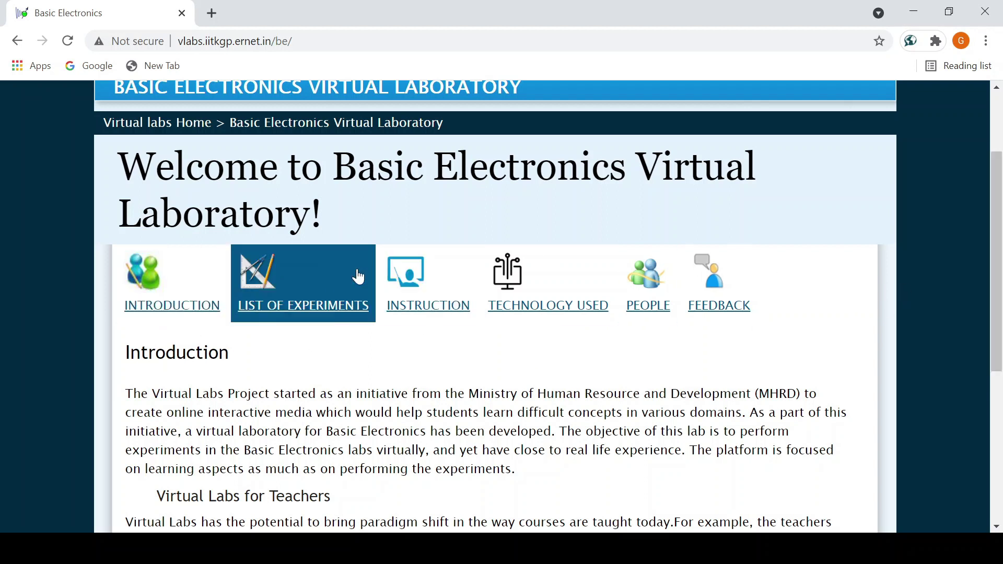
click(339, 312)
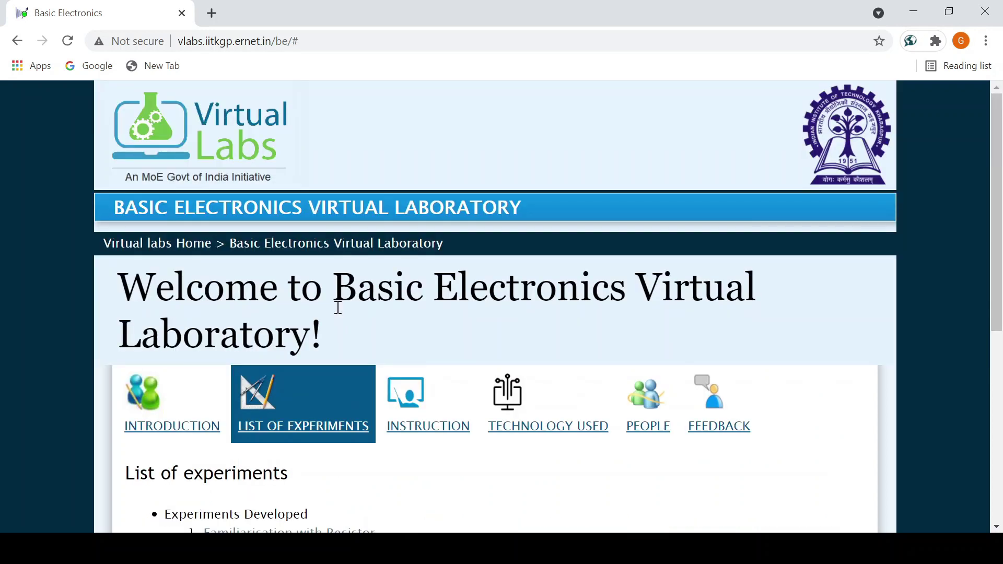
Open the VI Characteristics of a Diode experiment from the list of developed experiments.
scroll(999, 245, down, 2)
drag(1000, 248, 1001, 384)
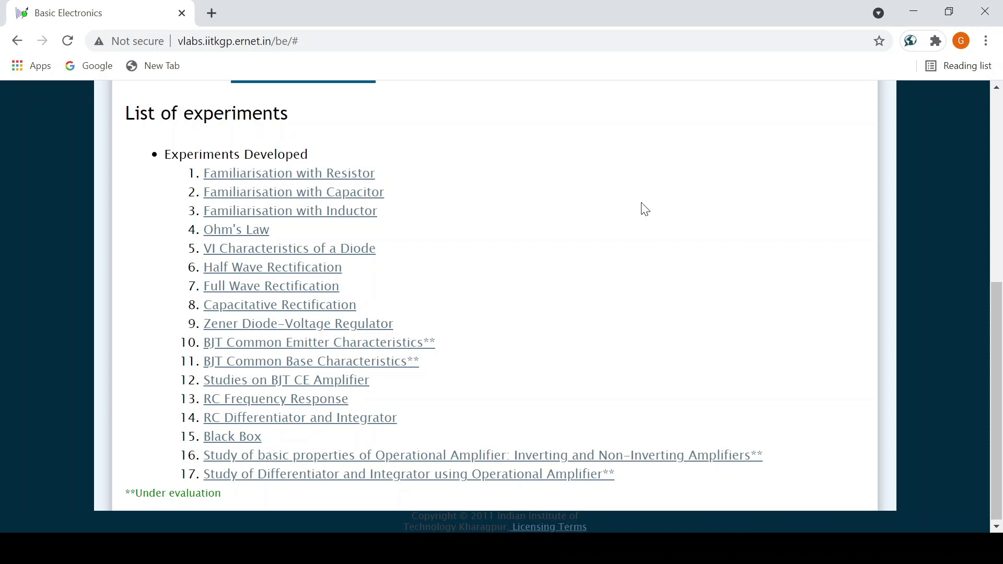
click(321, 250)
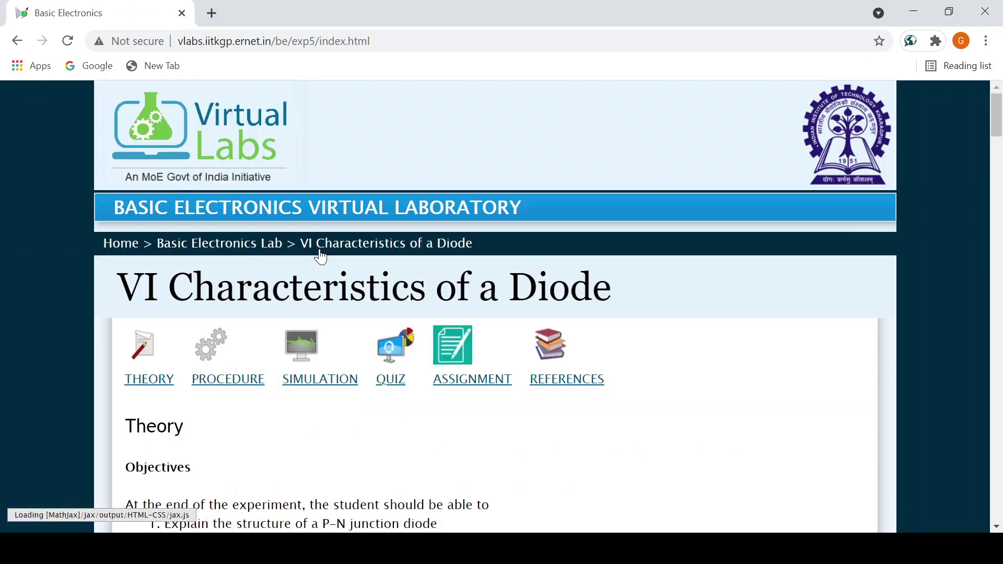
Read the experiment's objectives and the theory on the P-N junction diode's structure and forward-bias function.
drag(999, 133, 1001, 158)
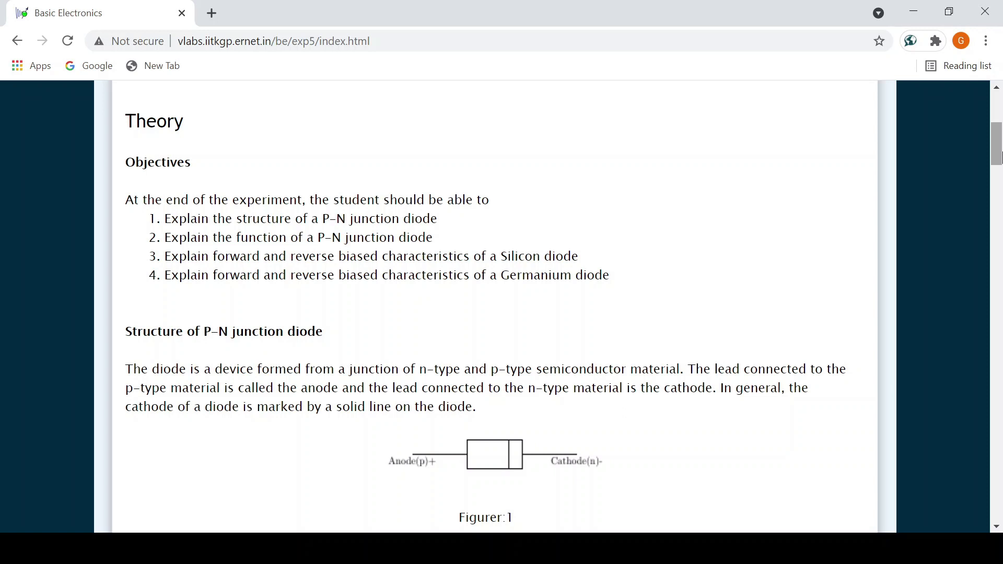
drag(1000, 156, 1000, 175)
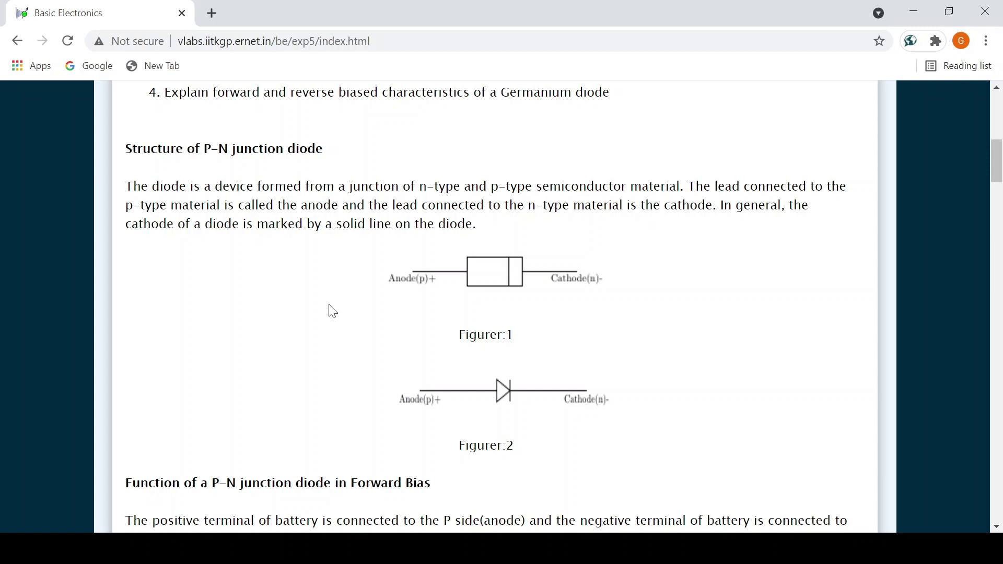
scroll(332, 309, down, 4)
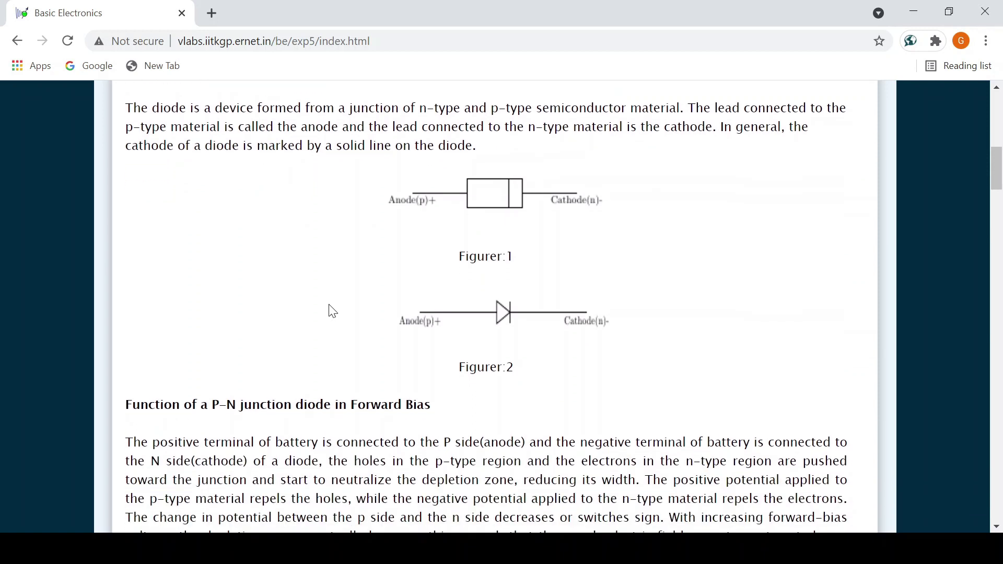
scroll(330, 305, down, 3)
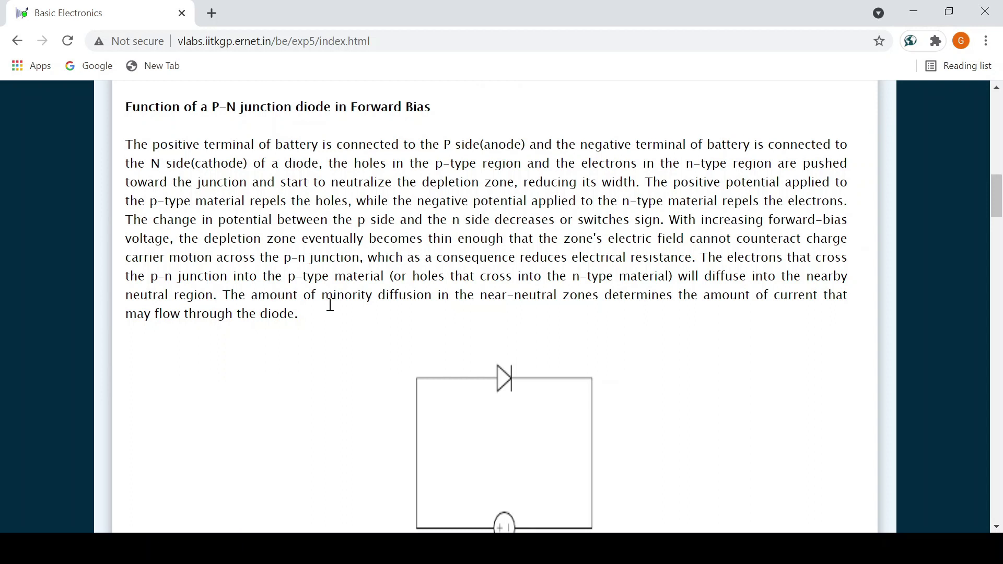
scroll(332, 309, down, 1)
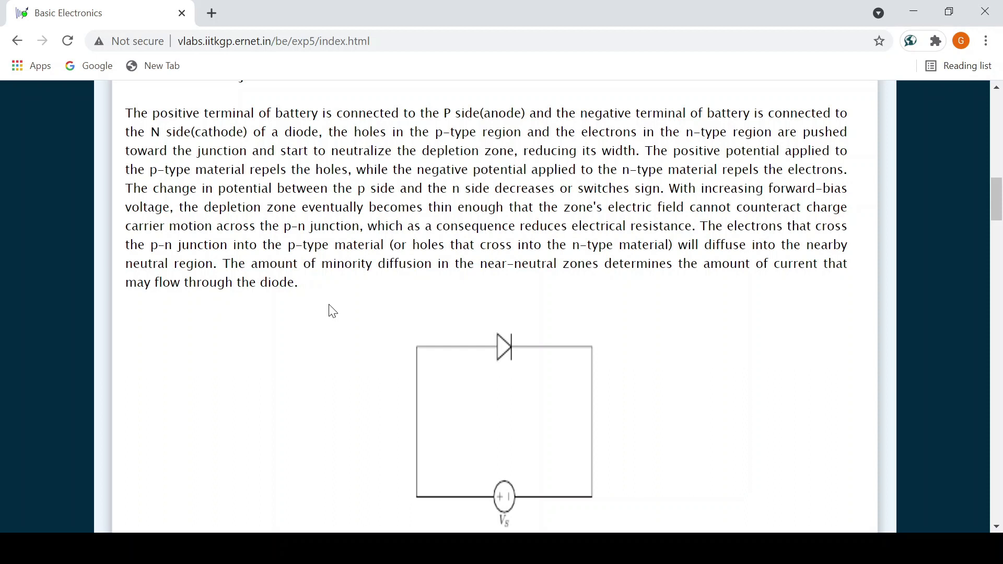
scroll(333, 312, down, 4)
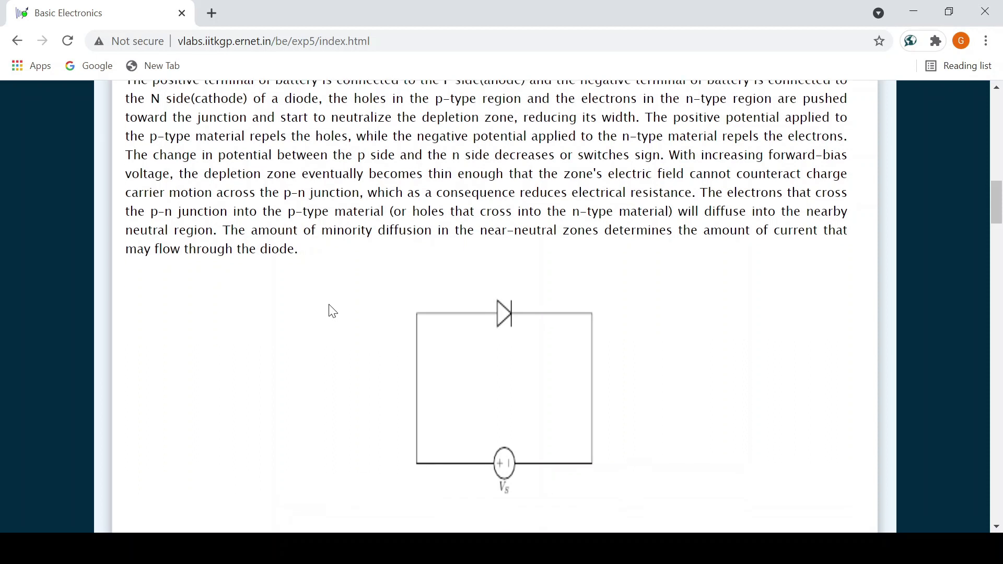
scroll(333, 311, down, 4)
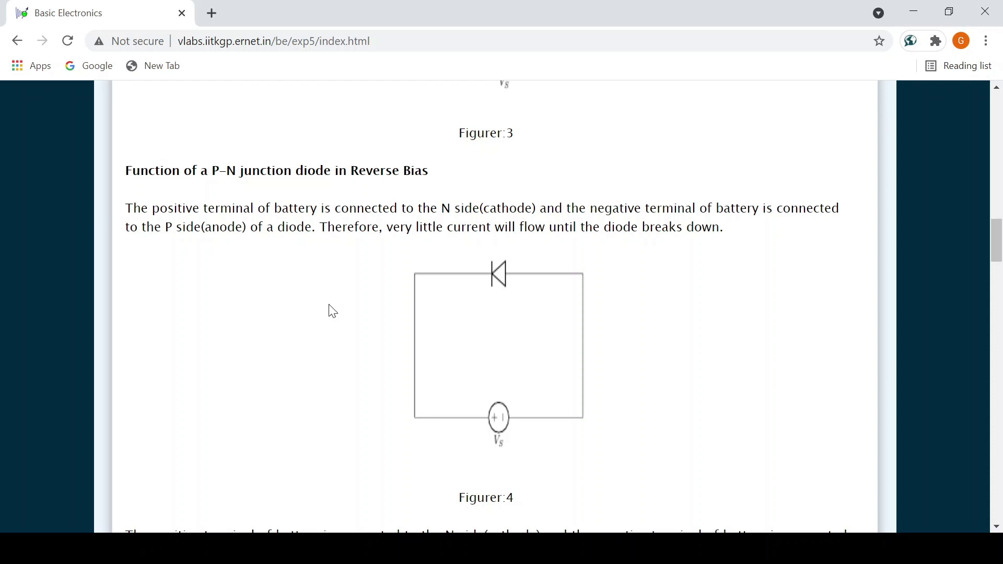
Examine the theory on reverse bias and the forward and reverse characteristics of silicon and germanium diodes.
scroll(333, 312, down, 4)
scroll(333, 312, down, 5)
scroll(333, 312, down, 5)
scroll(333, 312, down, 5)
scroll(333, 312, down, 5)
scroll(330, 306, down, 8)
scroll(331, 306, down, 5)
scroll(333, 312, down, 3)
scroll(333, 312, up, 3)
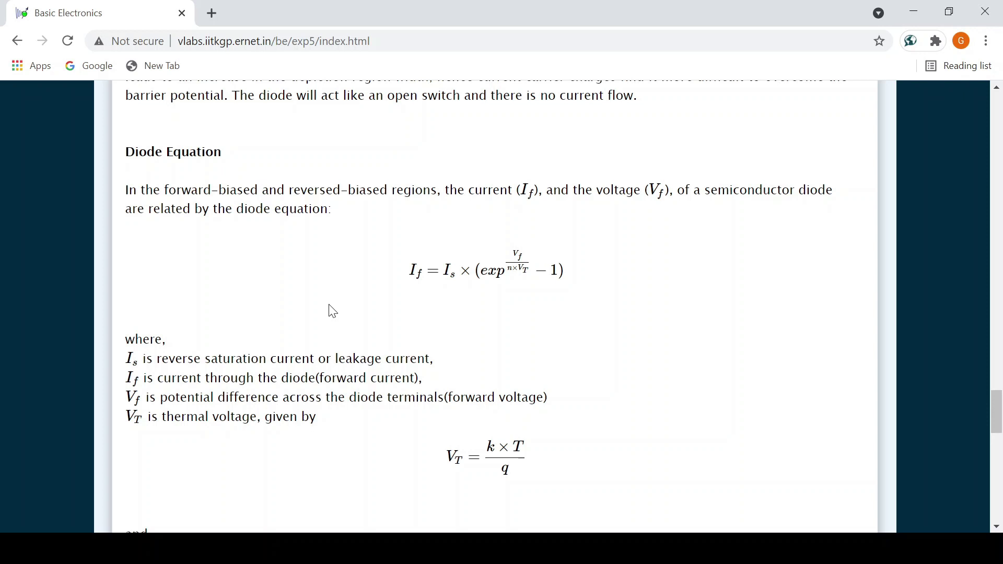
Read the Diode Equation section, including its variable definitions, the thermal voltage formula and the empirical constant n.
scroll(333, 311, down, 2)
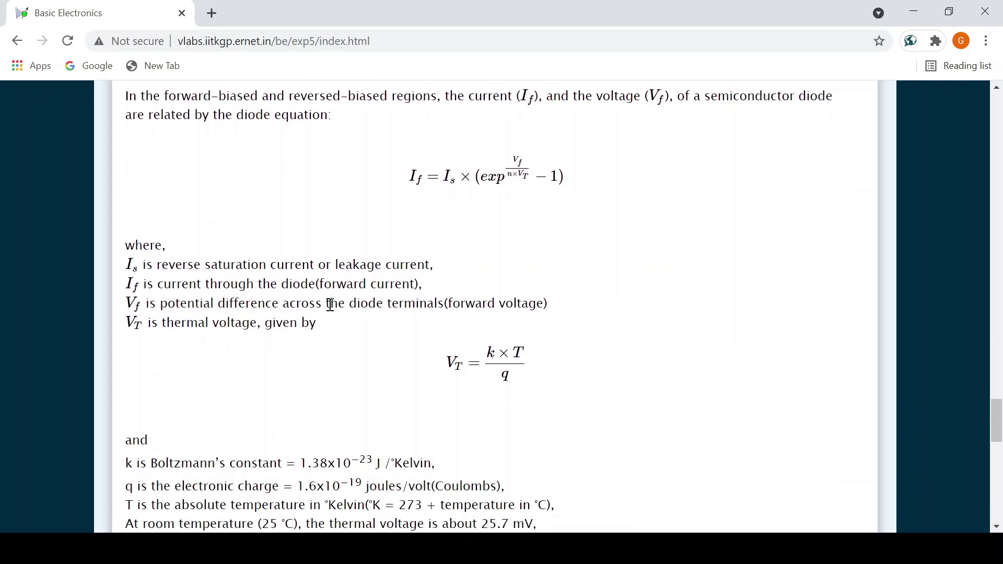
scroll(332, 309, down, 1)
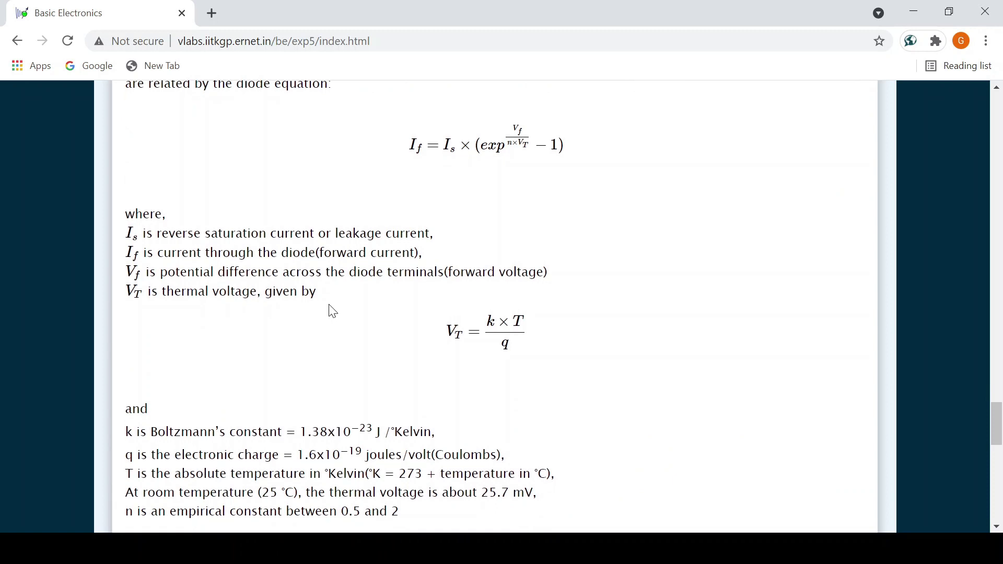
scroll(333, 312, down, 2)
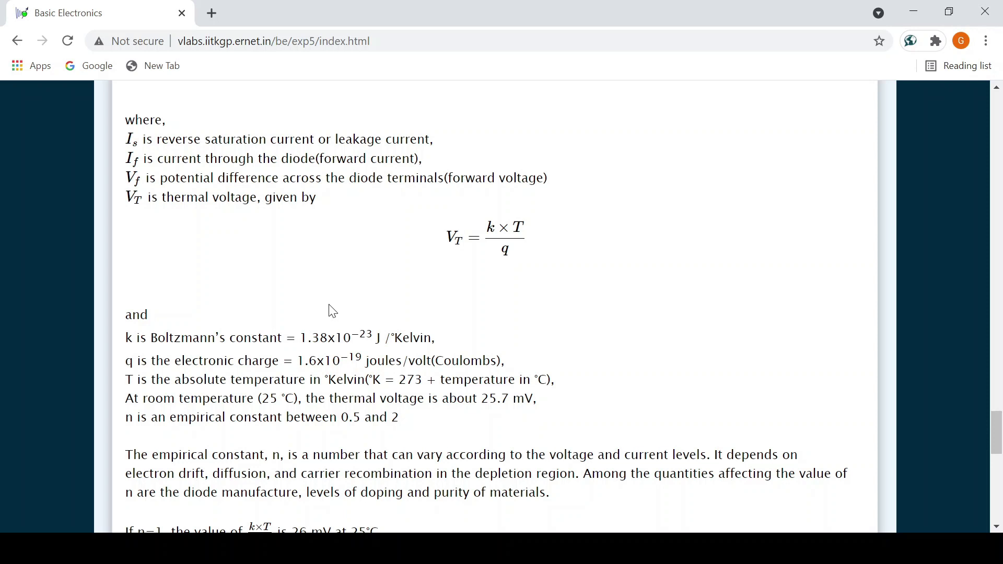
scroll(333, 312, down, 4)
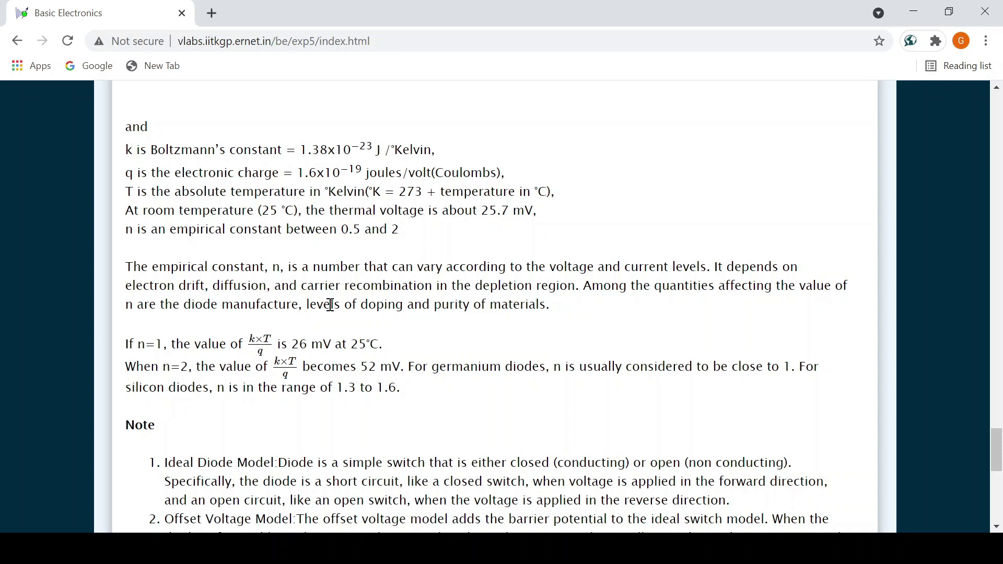
scroll(331, 305, up, 4)
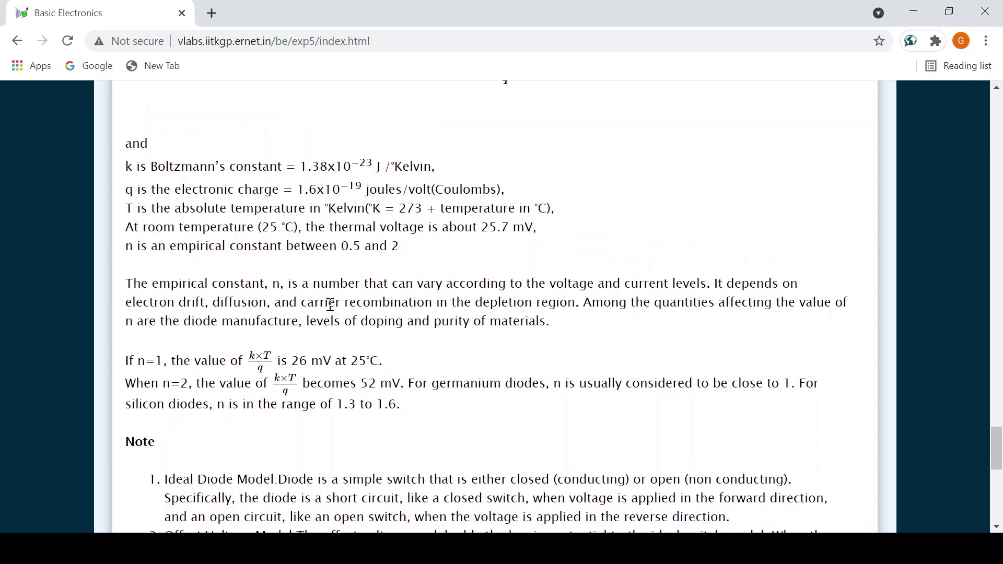
Open the simulation section of the VI Characteristics of a Diode experiment and display all its simulation options.
scroll(330, 310, up, 20)
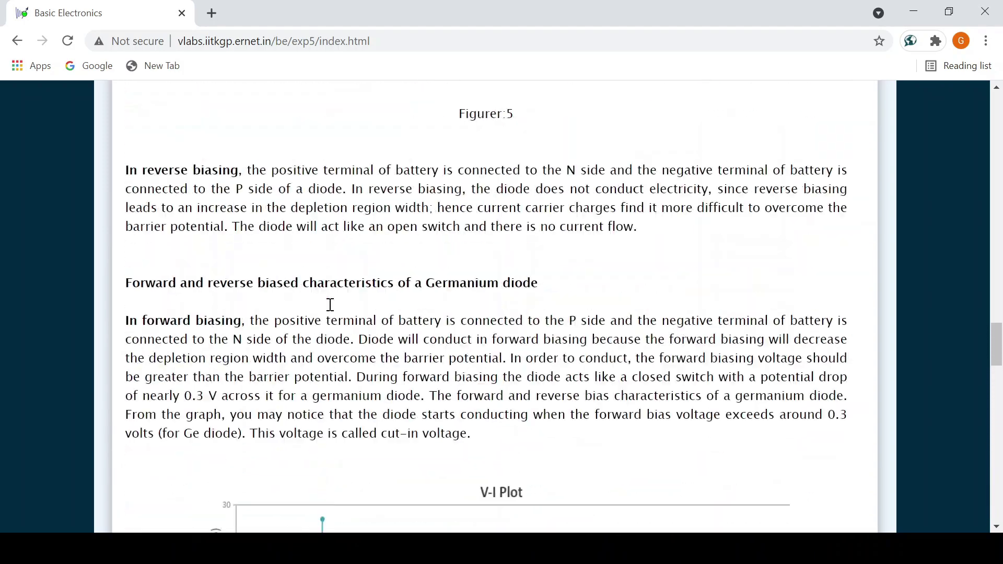
scroll(332, 311, up, 20)
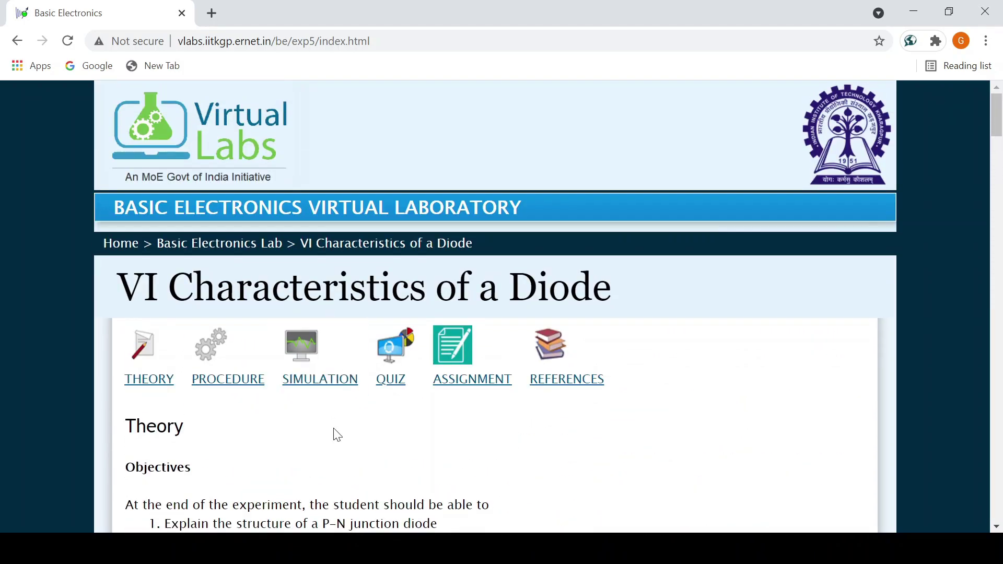
click(329, 393)
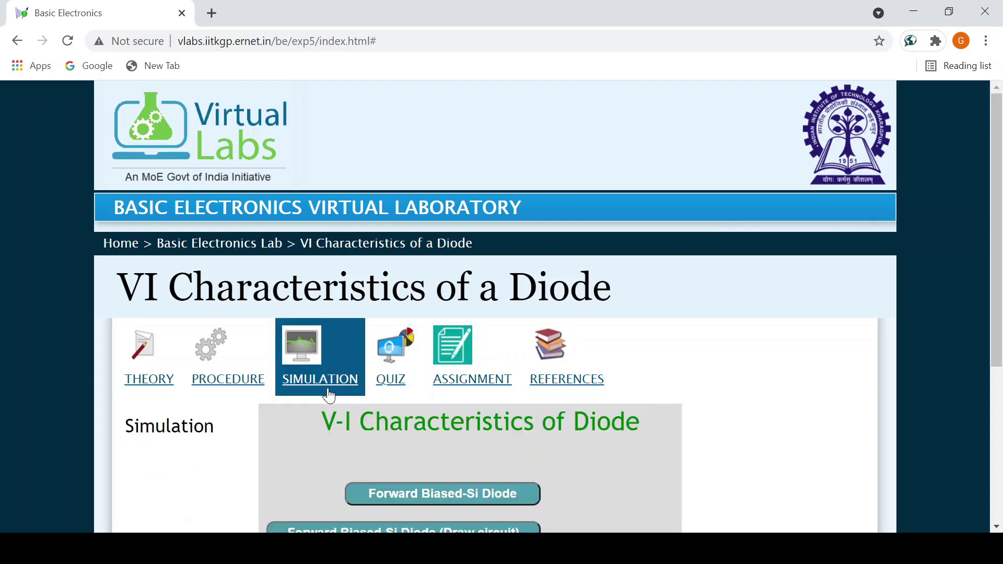
drag(1001, 263, 1002, 392)
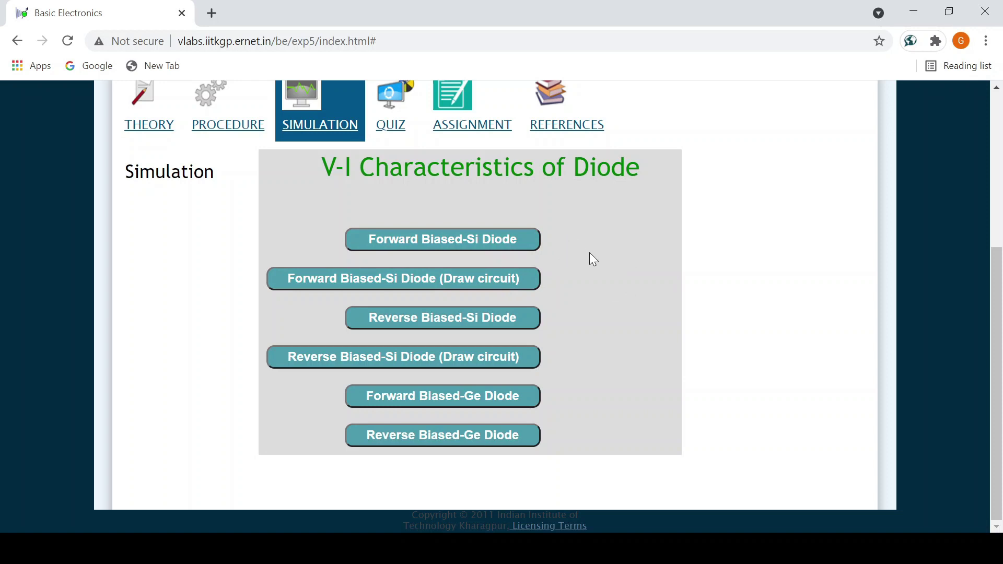
Preview the Forward Biased-Si Diode simulation and close it to return to the simulation options.
click(434, 243)
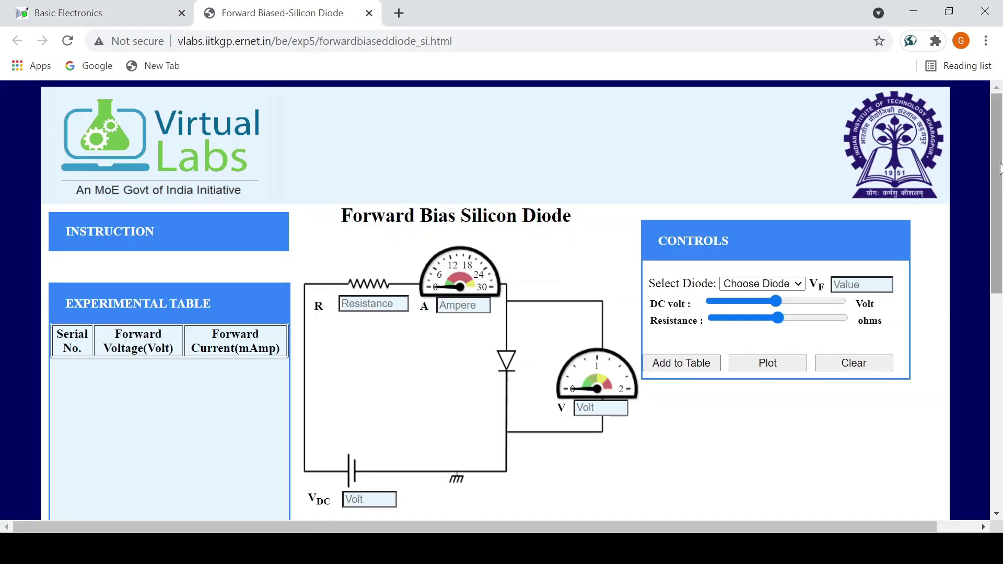
mouse_move(999, 168)
mouse_down()
mouse_move(999, 194)
mouse_move(999, 180)
mouse_up()
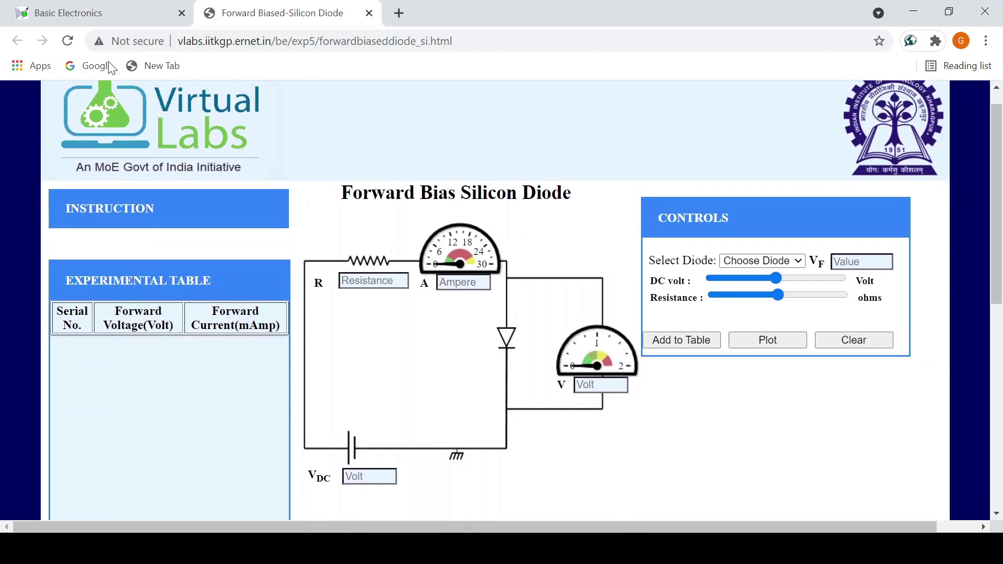
click(123, 8)
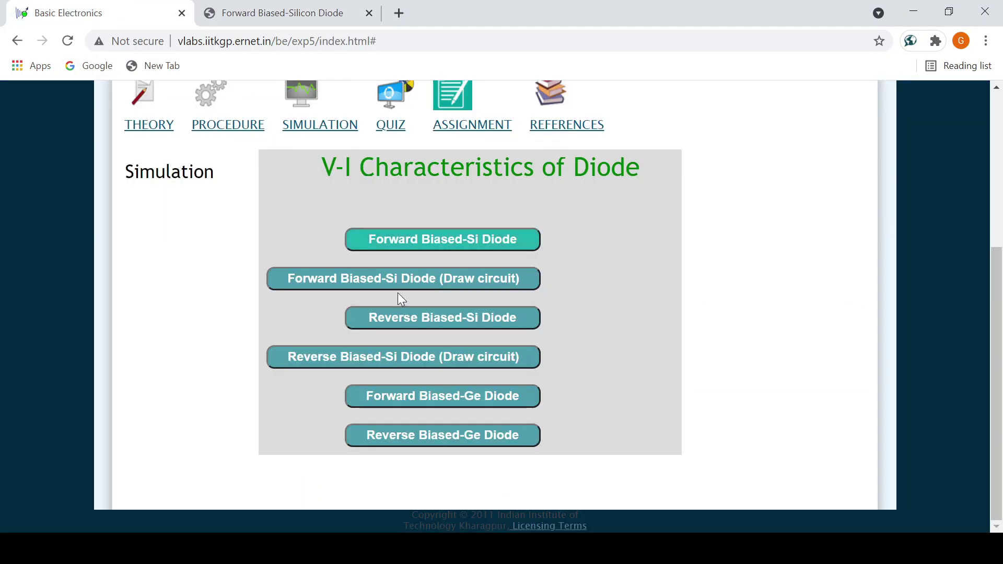
click(370, 16)
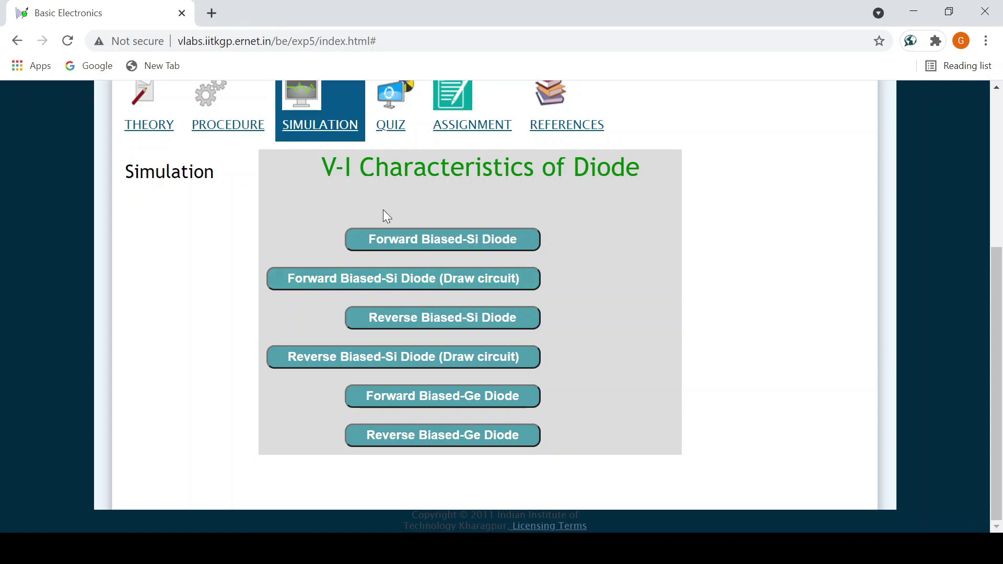
Open the Forward Biased-Si Diode (Draw circuit) simulation and wire terminals 1-3, 4-7, 8-10, 5-10 and 6-11.
click(416, 285)
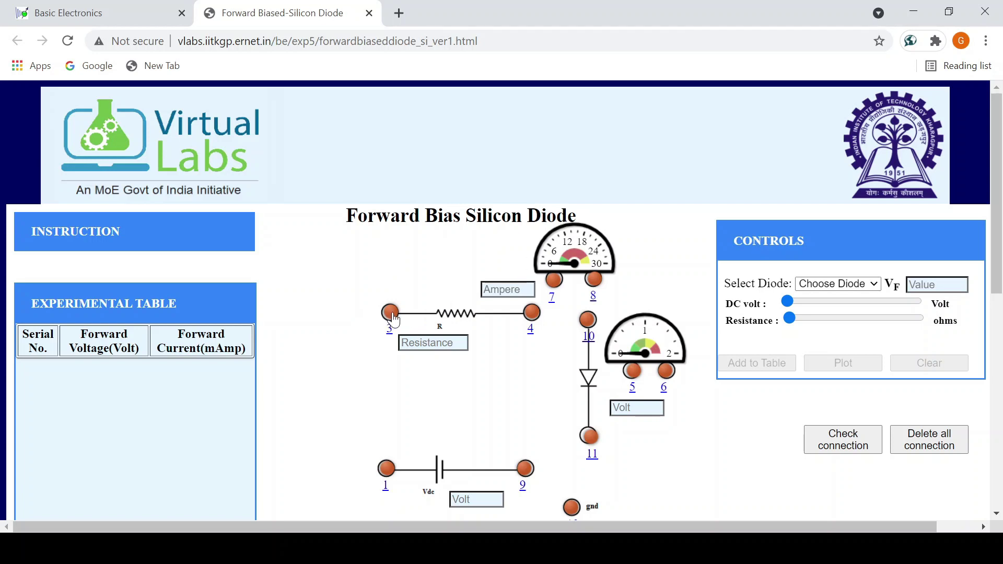
drag(394, 320, 387, 473)
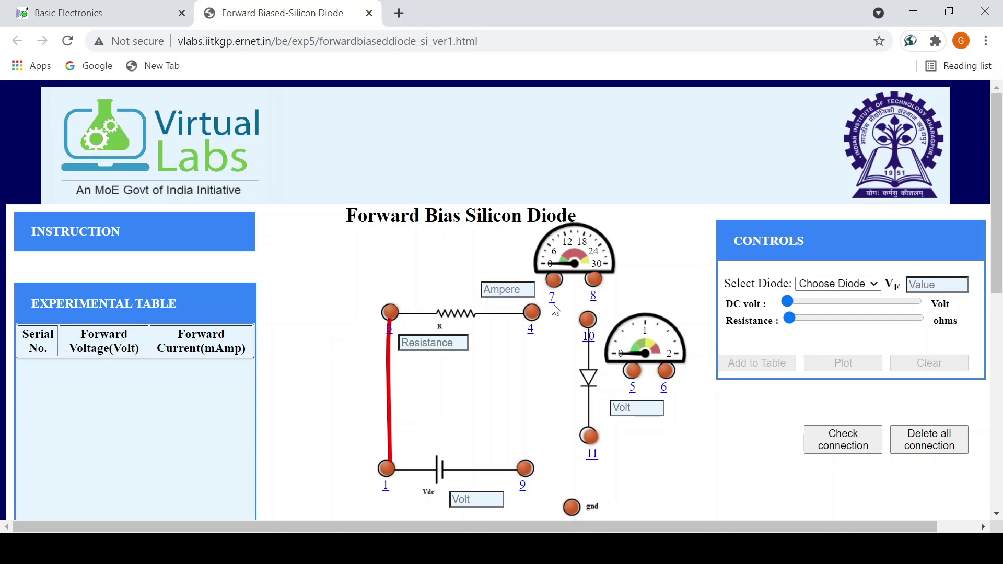
drag(532, 313, 587, 325)
drag(588, 320, 633, 376)
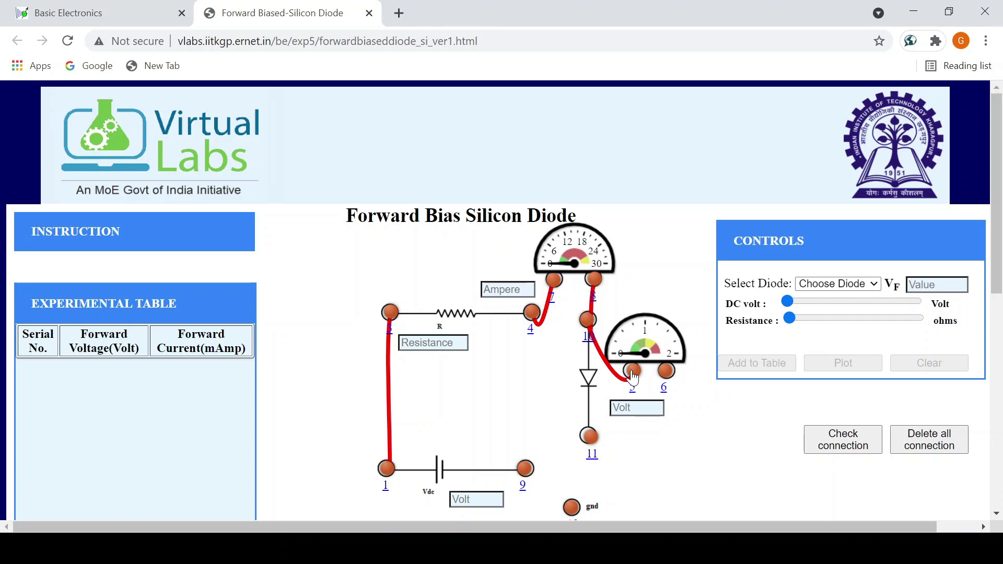
drag(667, 372, 591, 435)
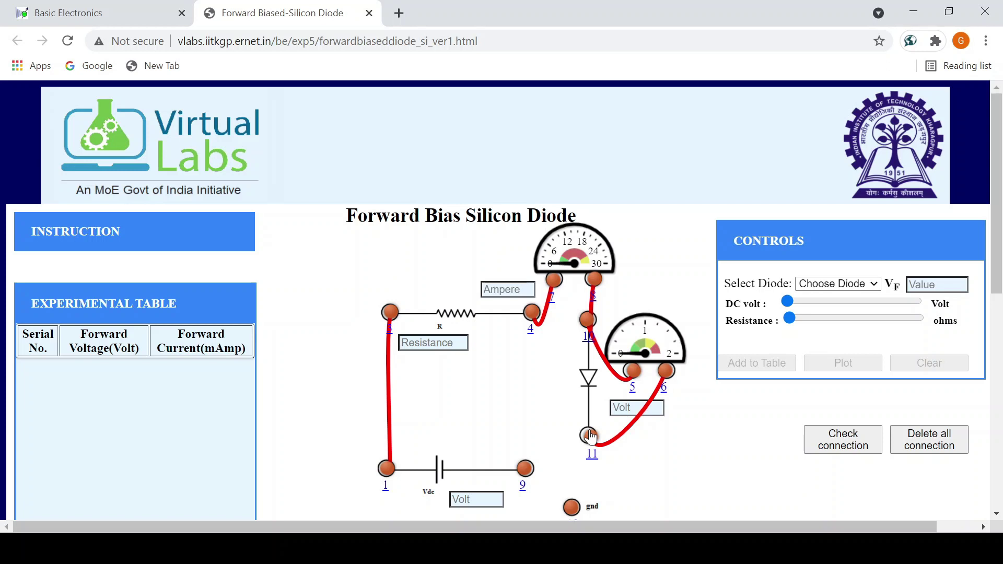
Complete the circuit by wiring terminals 9-11 and 9-12, and check the connections.
drag(997, 244, 1002, 285)
drag(525, 382, 596, 350)
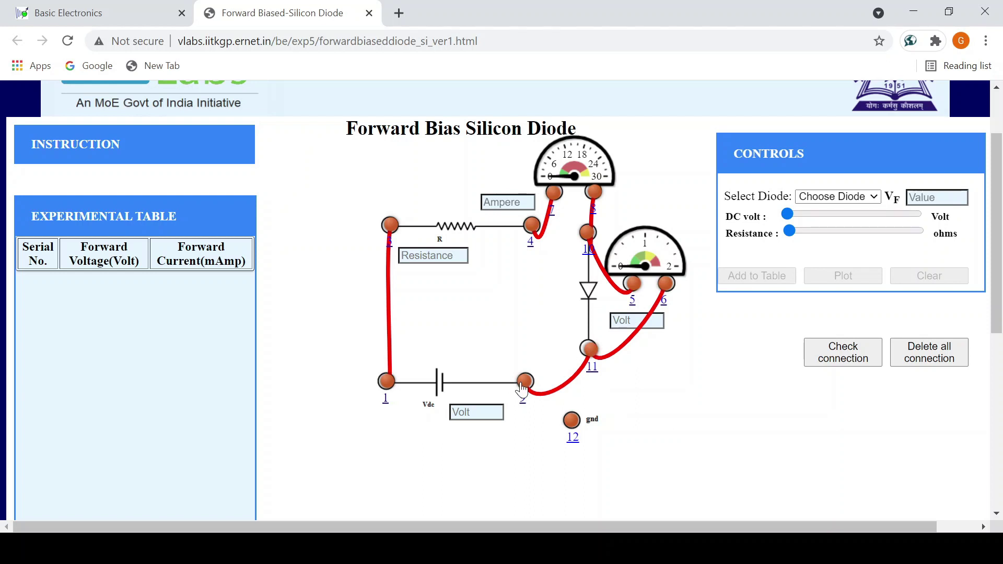
drag(524, 388, 572, 420)
drag(1001, 205, 1001, 203)
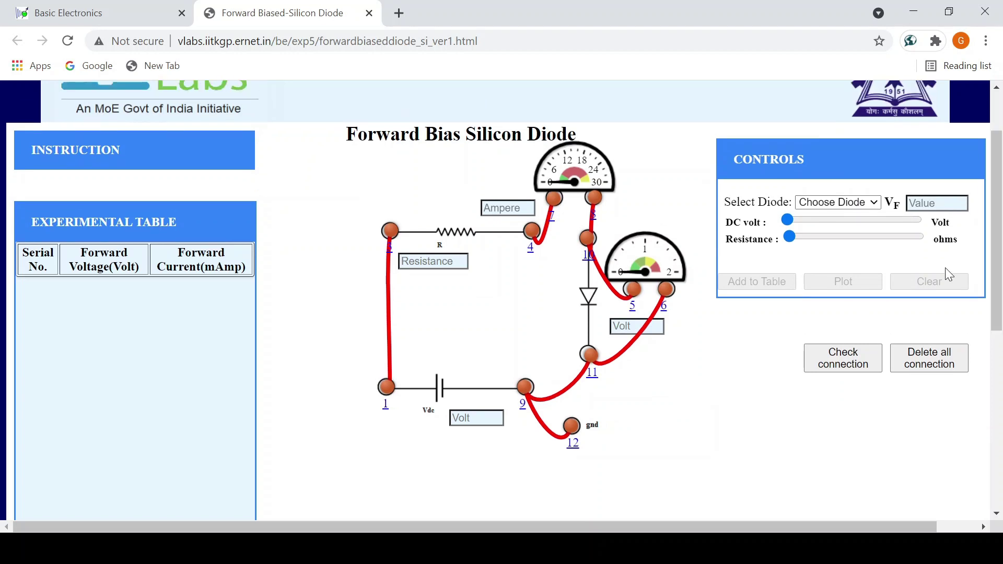
click(858, 364)
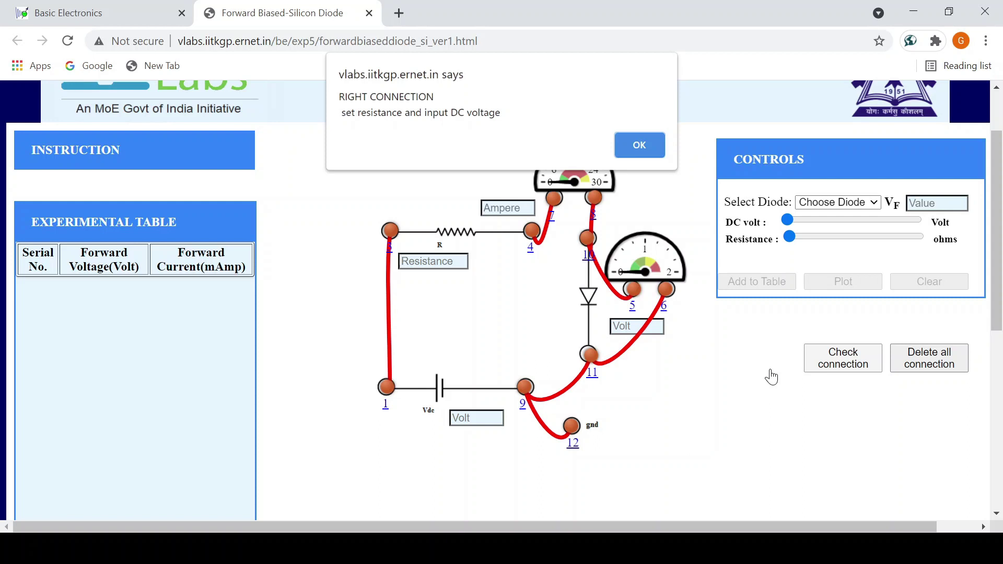
click(653, 147)
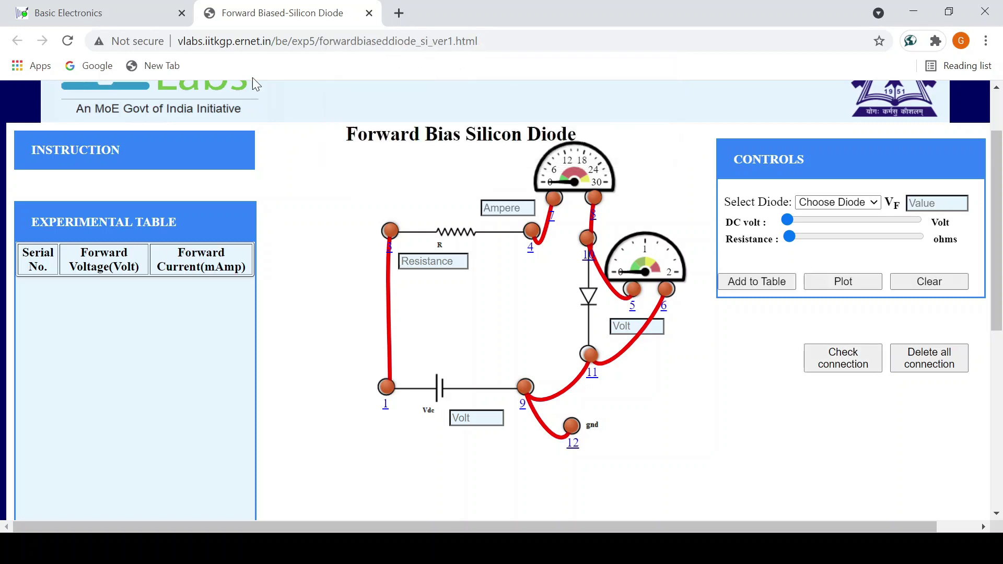
Consult the experiment's instructions and select the 1N4001 diode.
click(87, 151)
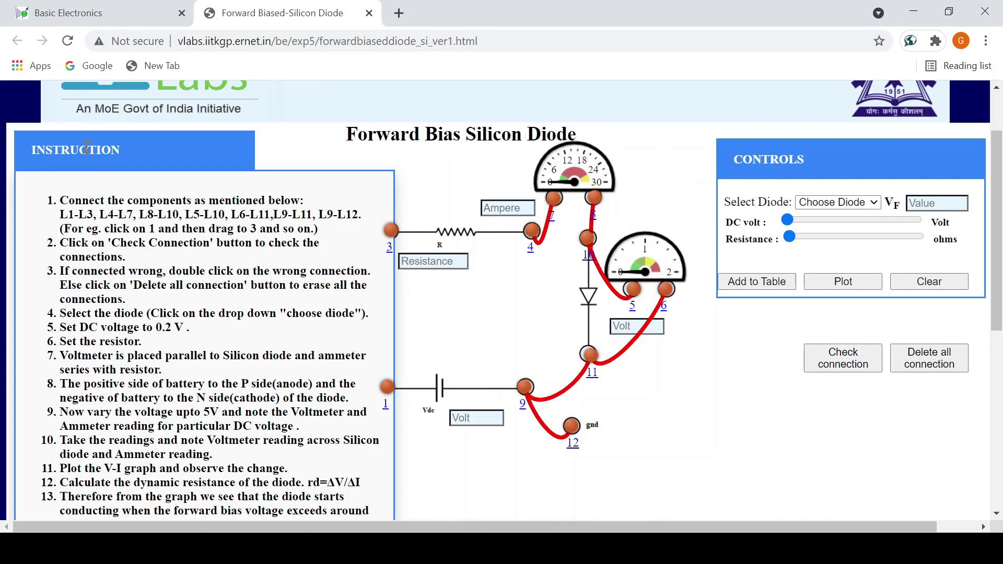
click(86, 148)
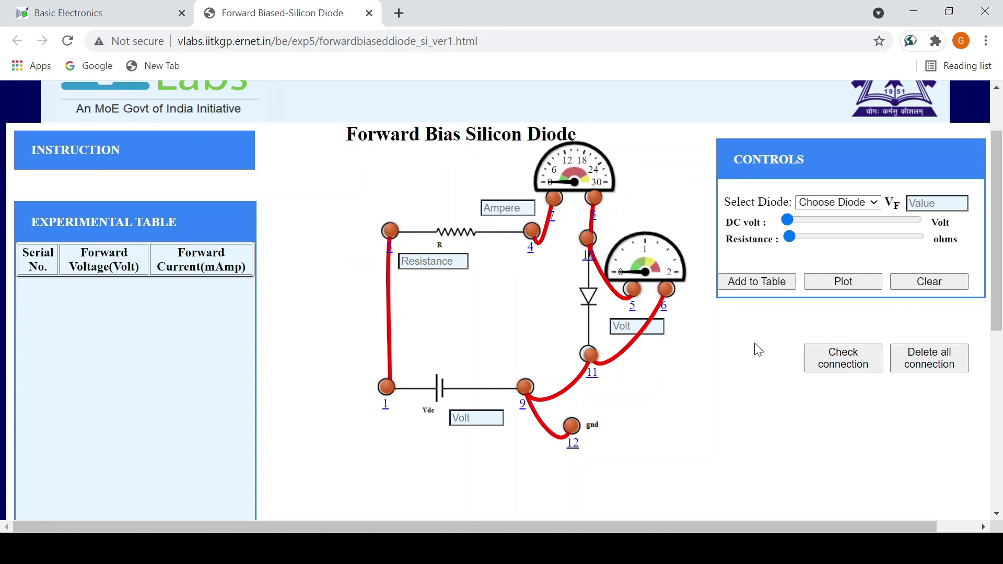
click(848, 204)
click(841, 230)
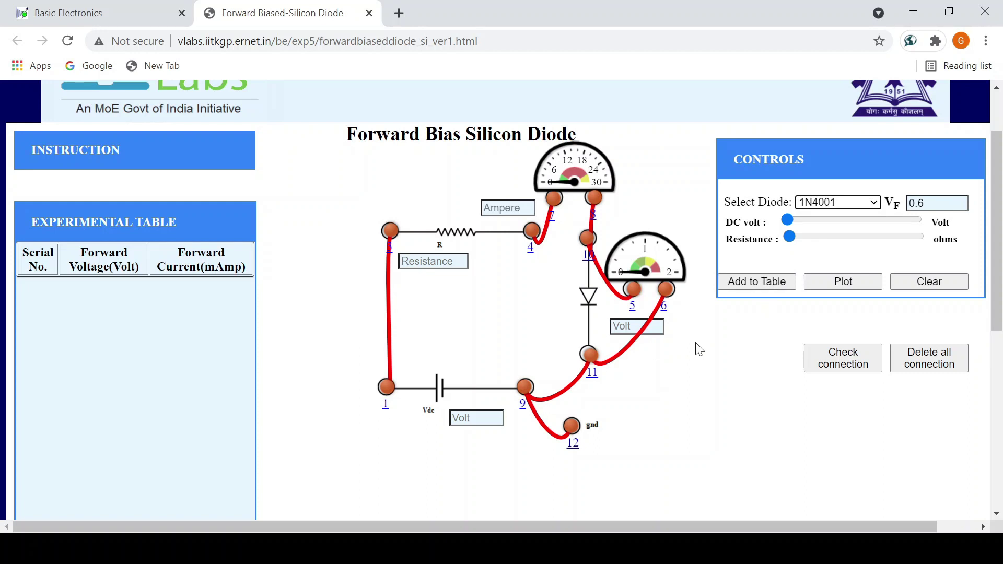
Set the resistance to 100 ohms and the DC voltage to 0.2 V, and record the reading in the experimental table.
click(794, 239)
drag(794, 238, 791, 240)
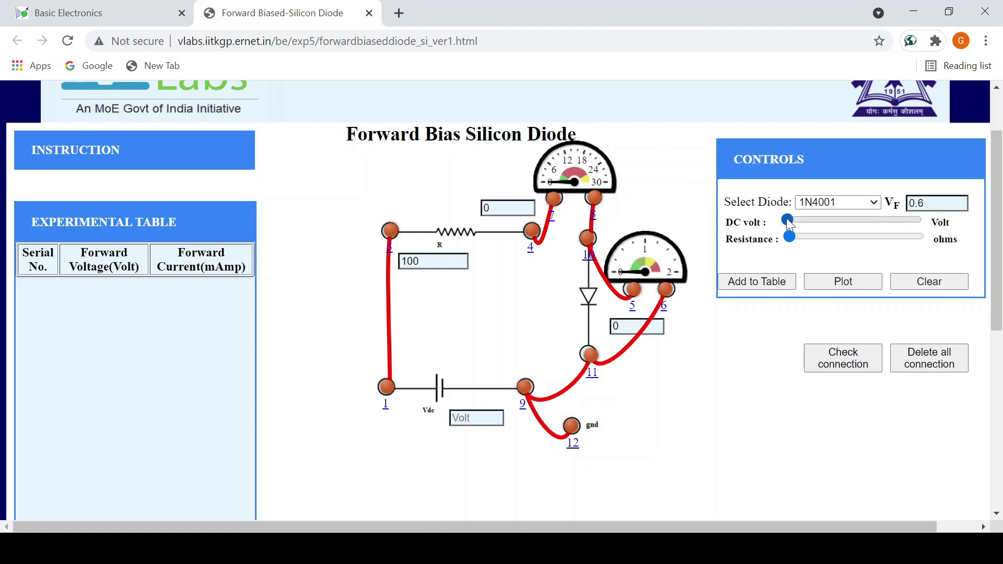
drag(789, 221, 788, 224)
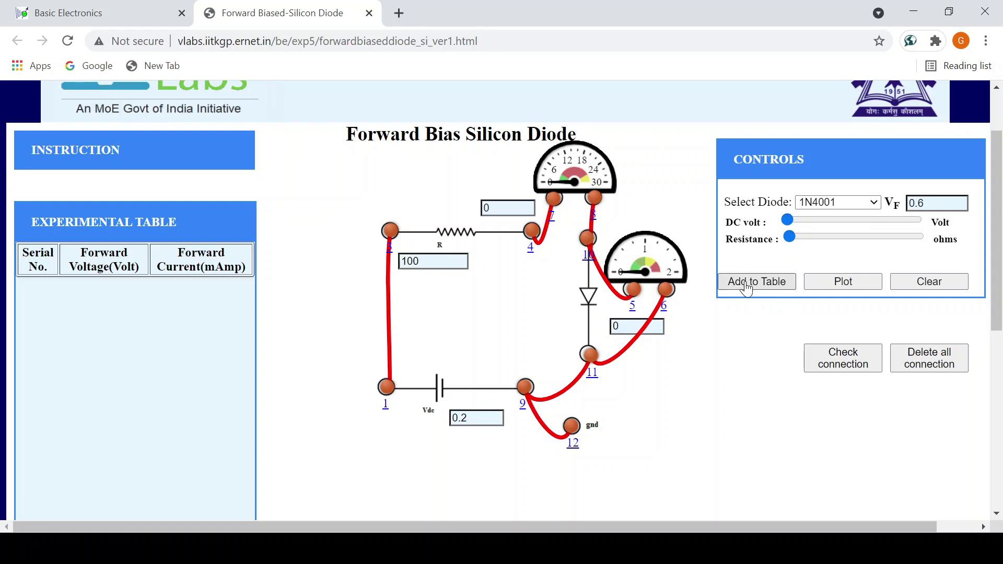
click(746, 288)
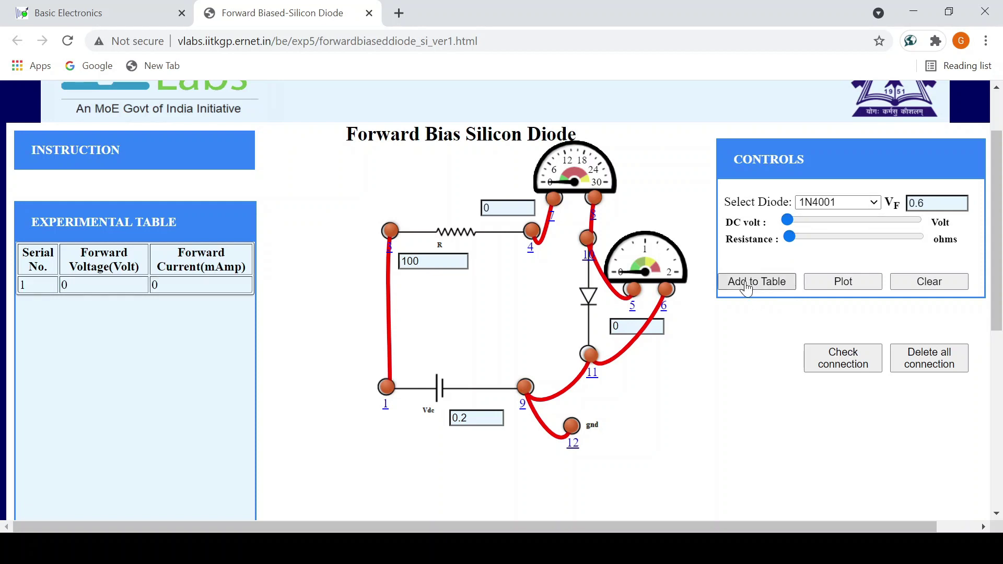
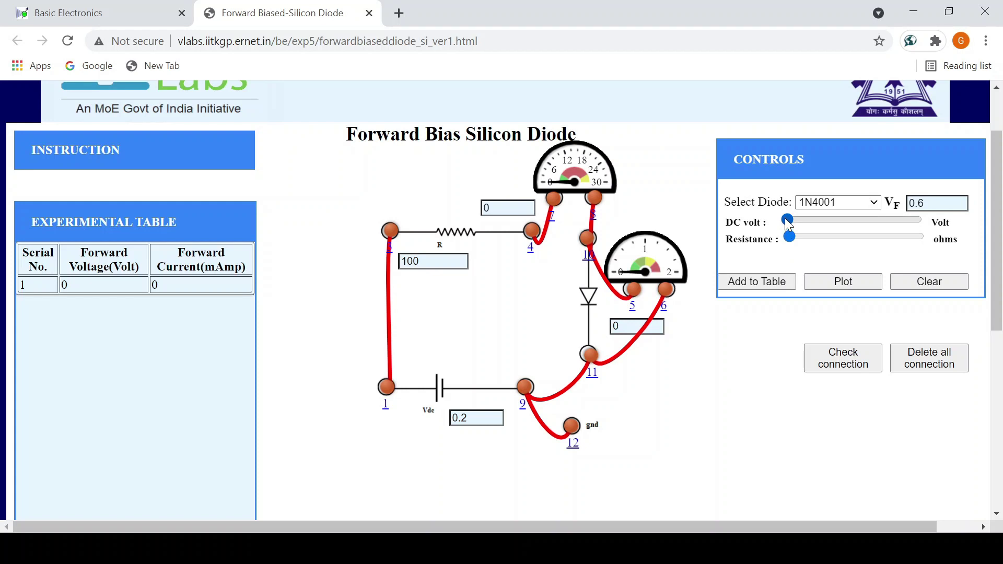
Raise the DC voltage to 0.7 V and add the reading to the experimental table.
drag(789, 223, 799, 221)
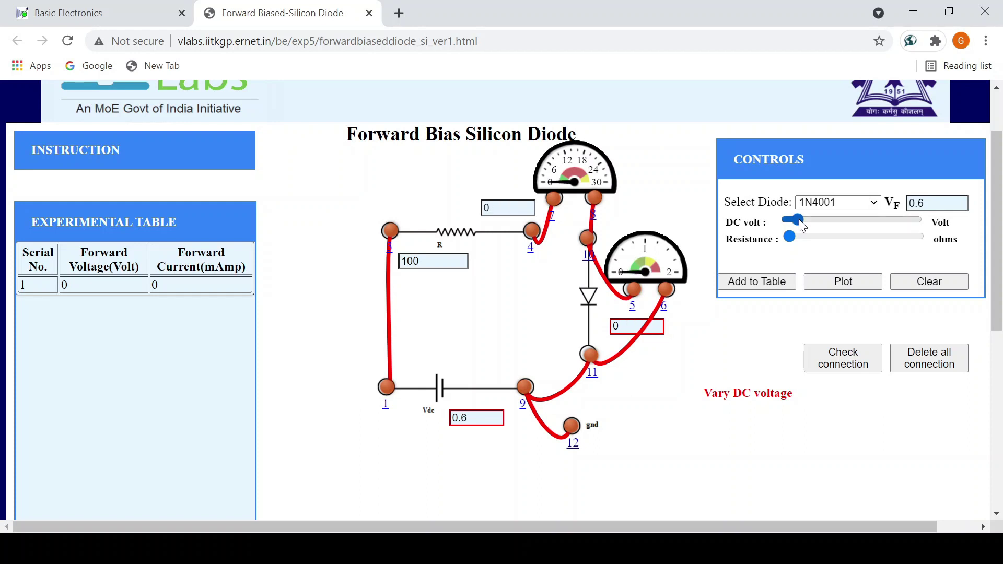
click(766, 288)
drag(795, 223, 793, 223)
click(803, 223)
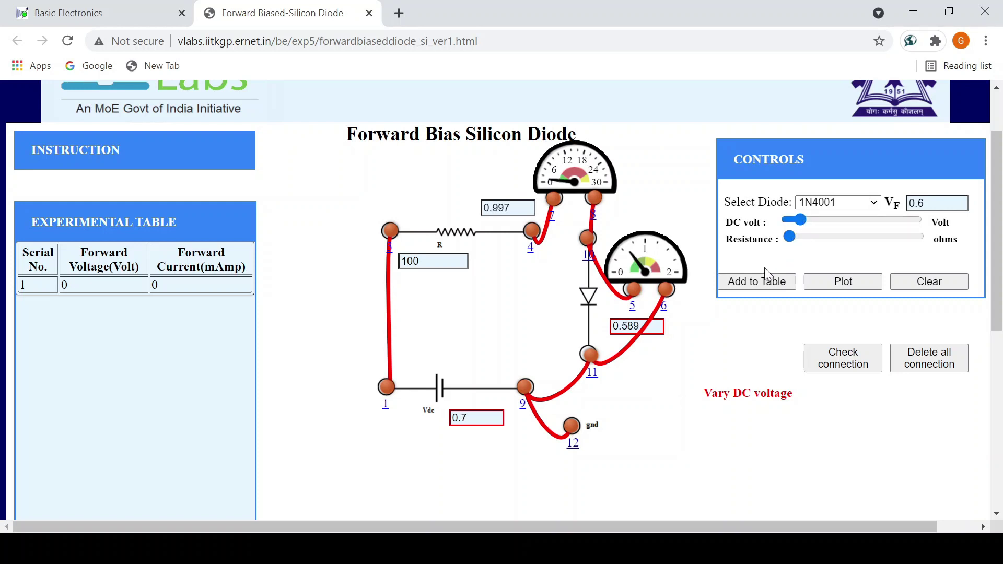
click(762, 285)
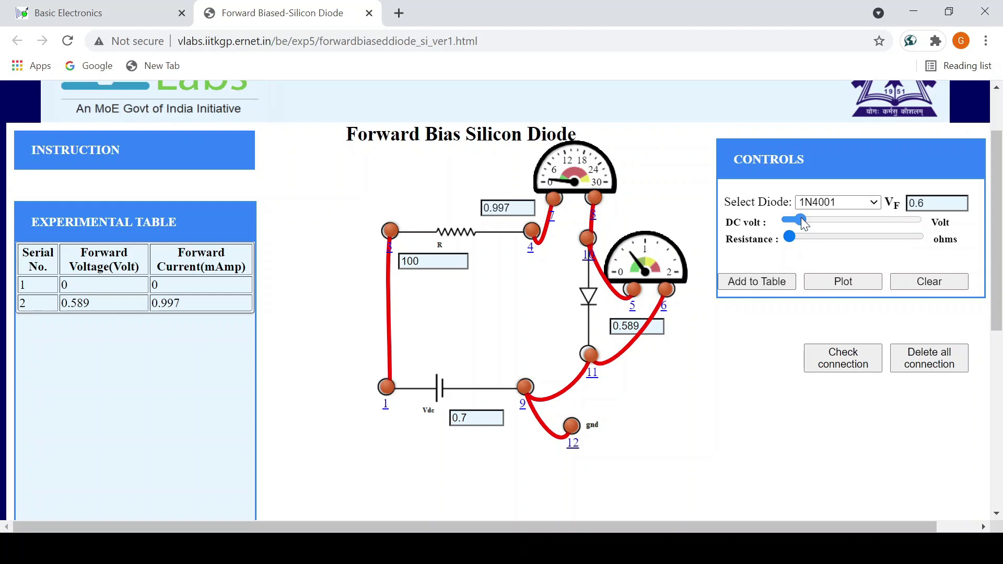
Record further forward bias readings in the experimental table at DC voltages of 1, 1.6, 2.2, 3 and 3.8 V.
drag(803, 224, 810, 221)
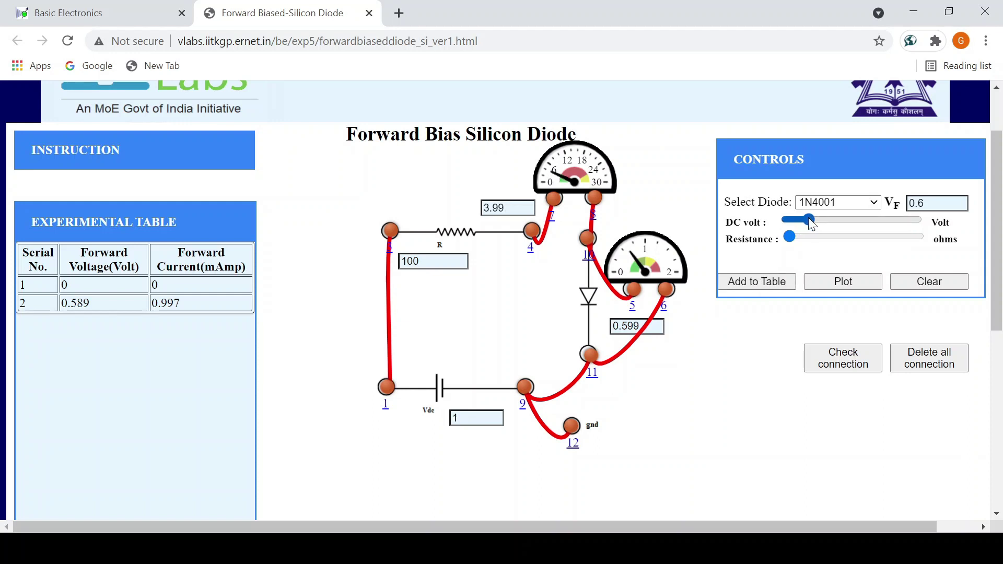
click(771, 287)
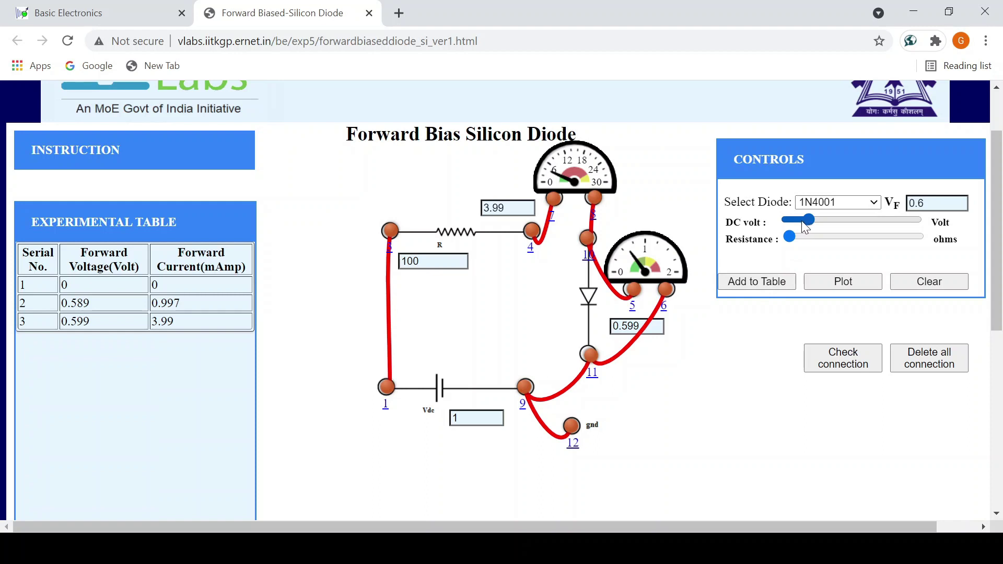
drag(808, 224, 828, 228)
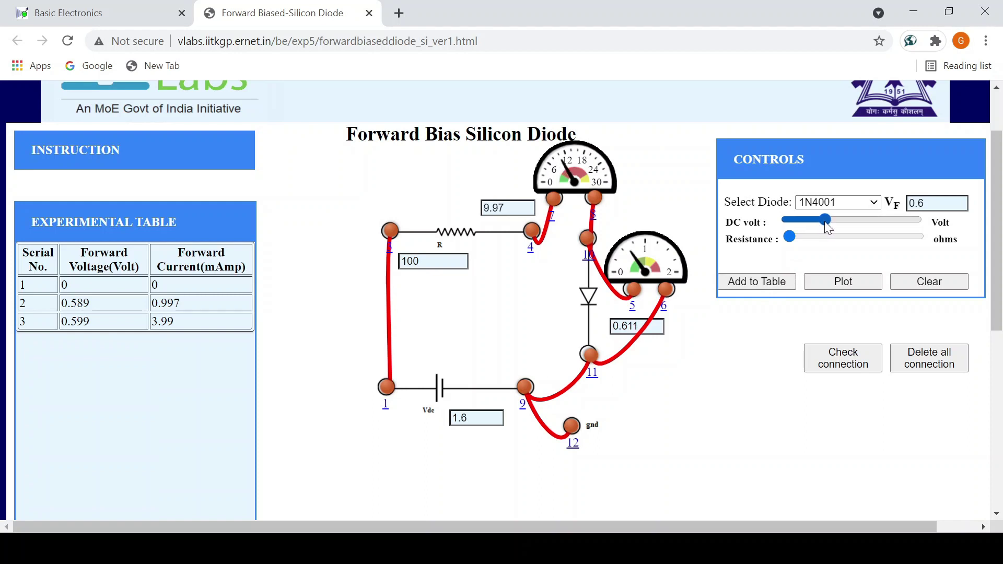
click(768, 283)
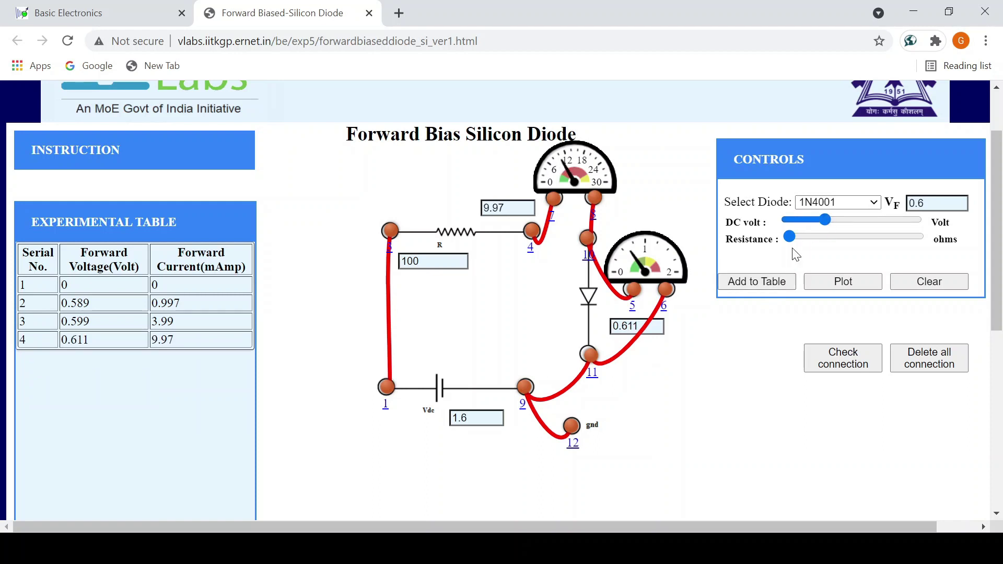
drag(826, 223, 842, 221)
click(764, 283)
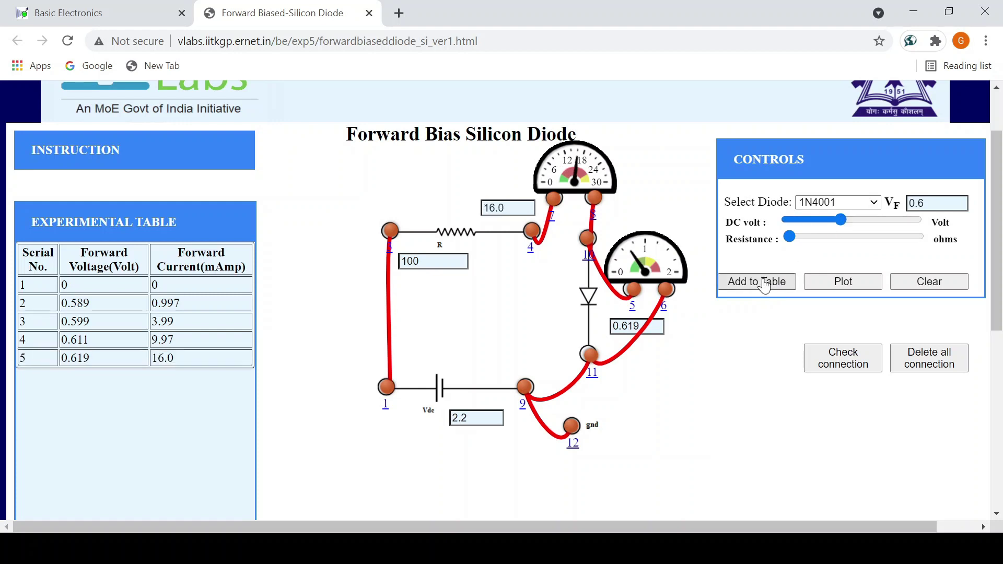
drag(843, 220, 867, 222)
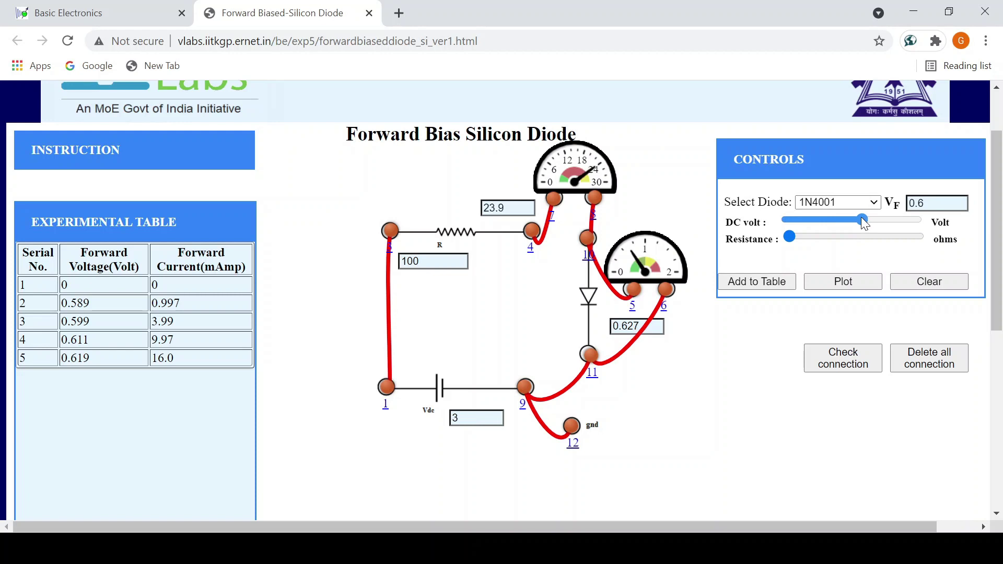
click(766, 285)
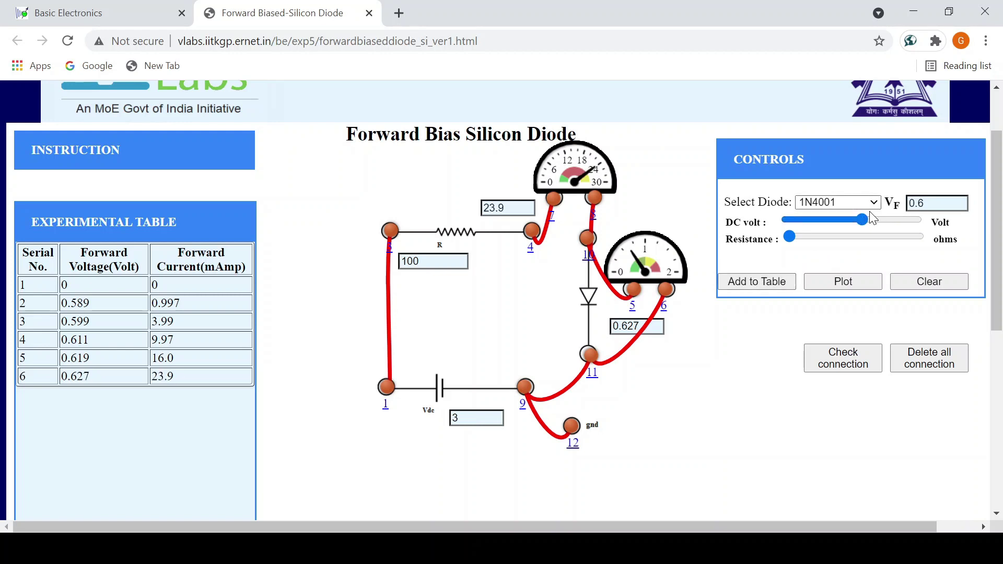
drag(863, 220, 884, 222)
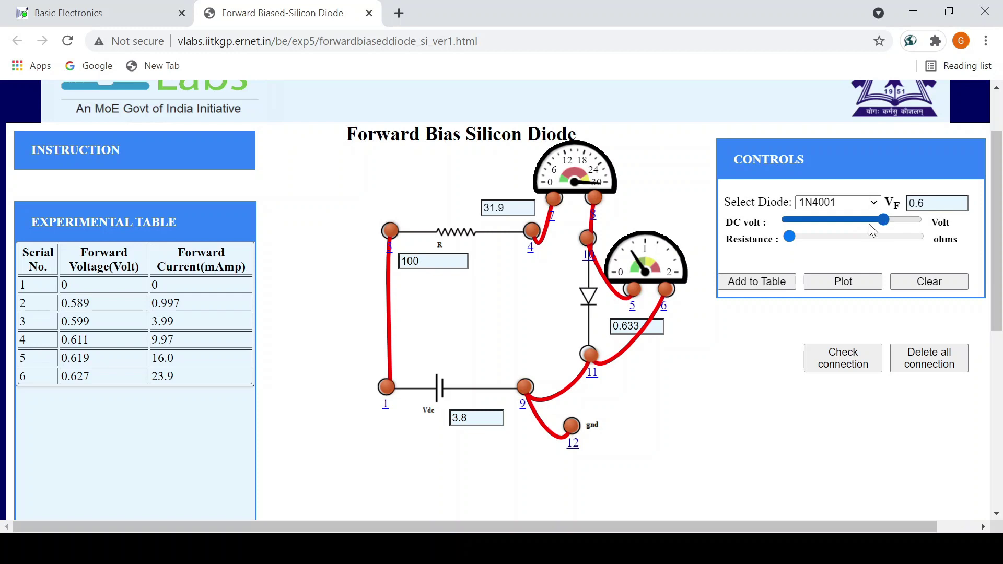
click(747, 290)
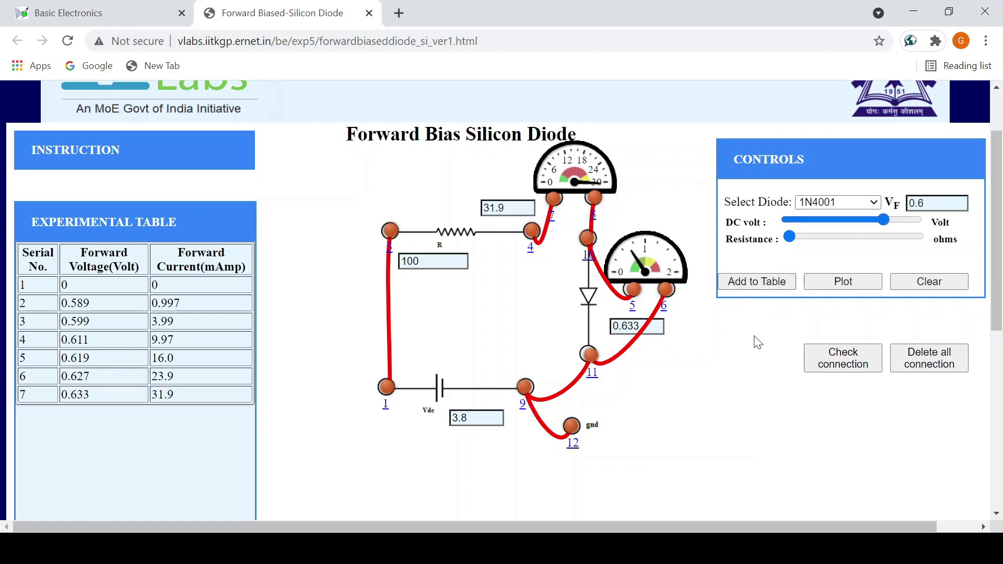
Plot the V-I graph from the recorded forward bias readings and examine the curve.
click(847, 283)
scroll(849, 284, down, 7)
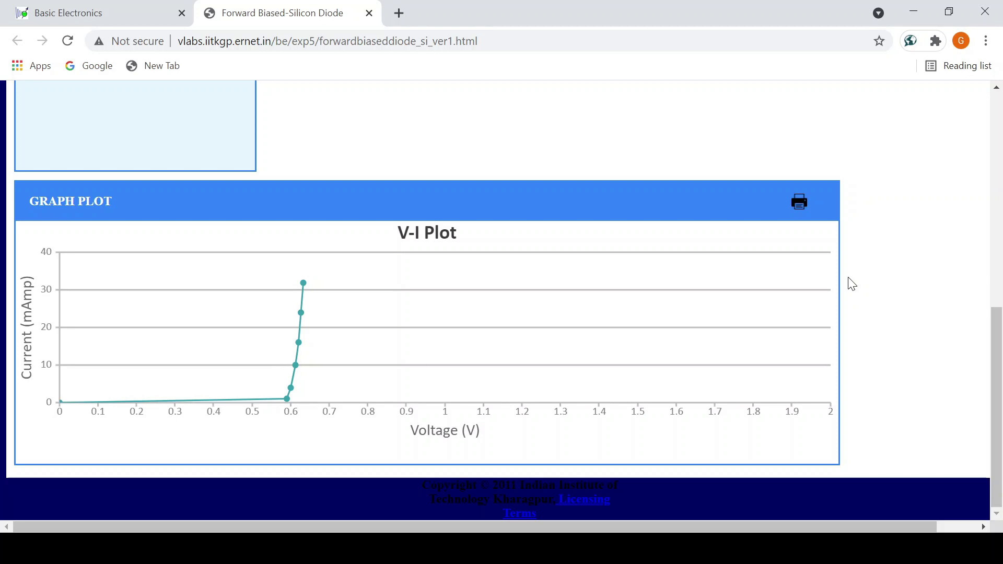
mouse_move(348, 342)
Return to the forward bias circuit and open the check for reverse bias.
click(1000, 215)
mouse_move(1000, 214)
mouse_down()
mouse_move(1000, 180)
mouse_move(1001, 230)
mouse_up()
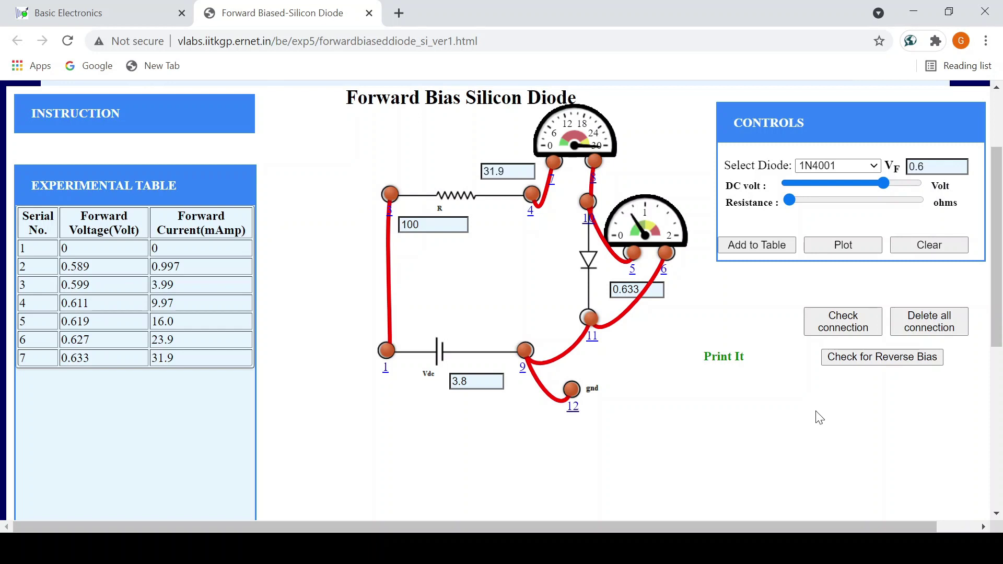
click(863, 360)
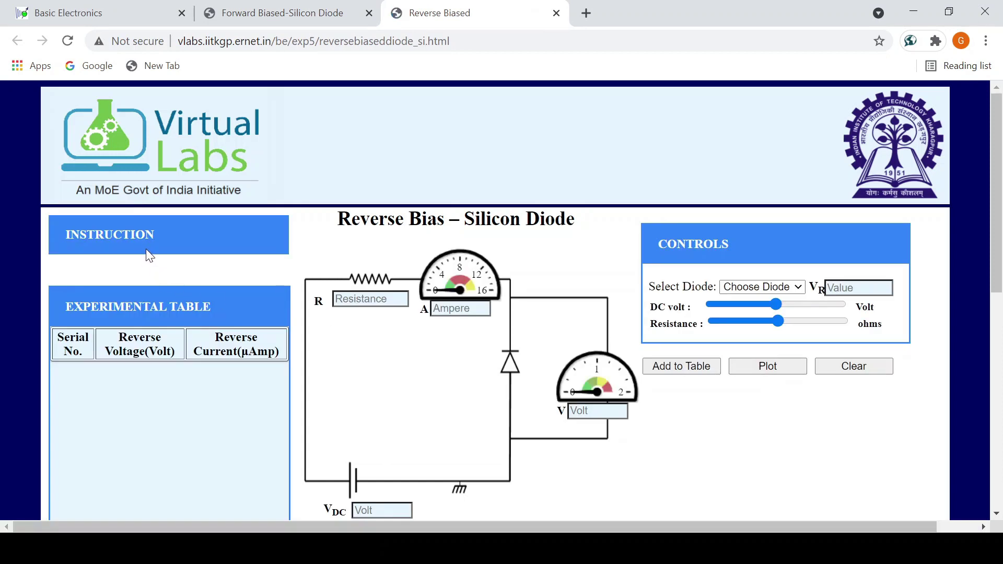
Select the 1N4001 diode for the reverse bias circuit and set the DC voltage to 0.2 V.
scroll(1001, 178, down, 1)
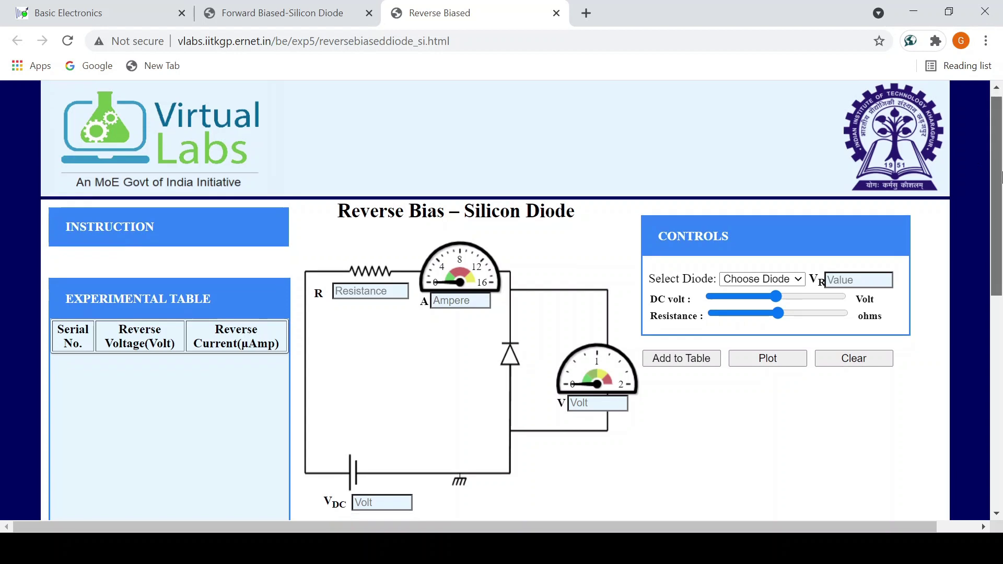
scroll(1000, 178, down, 2)
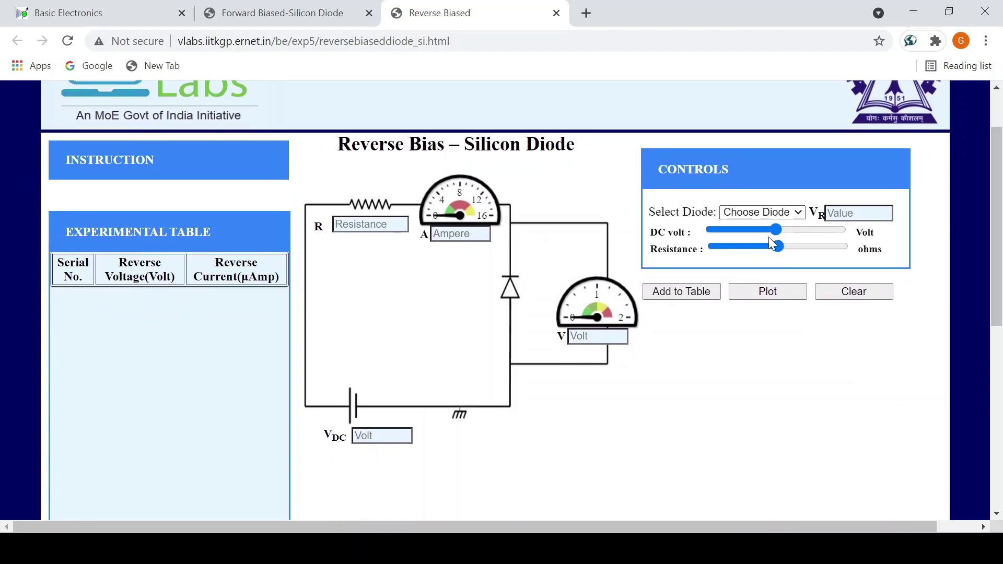
click(769, 237)
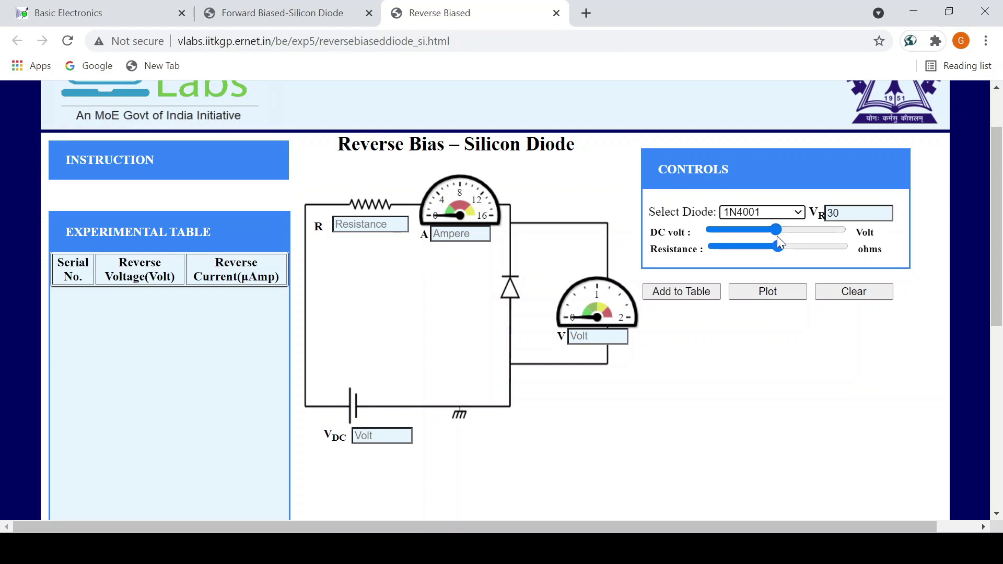
drag(777, 229, 711, 235)
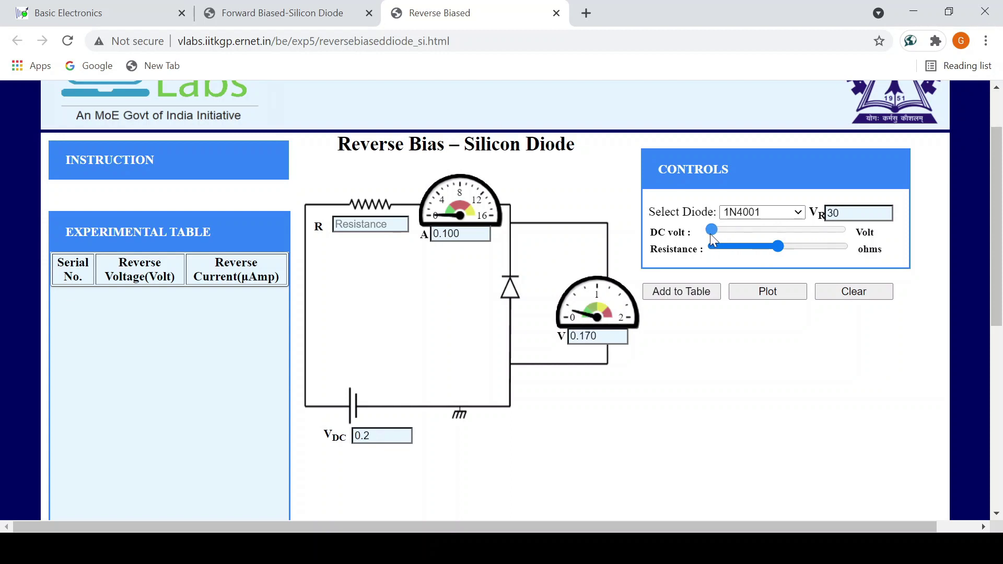
Set the resistance to 207 ohms and add the first reverse bias reading to the experimental table.
click(684, 292)
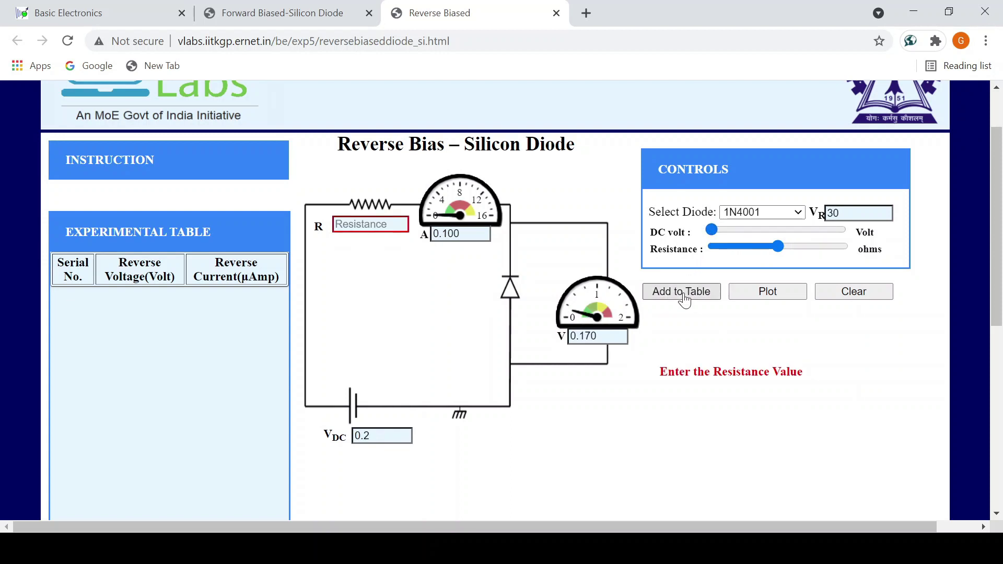
drag(767, 246, 719, 263)
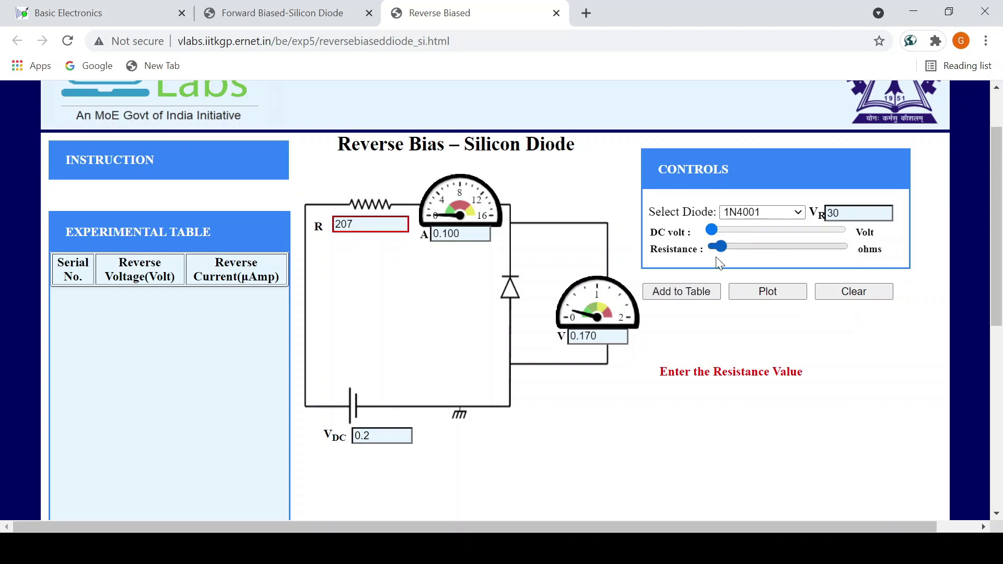
click(694, 301)
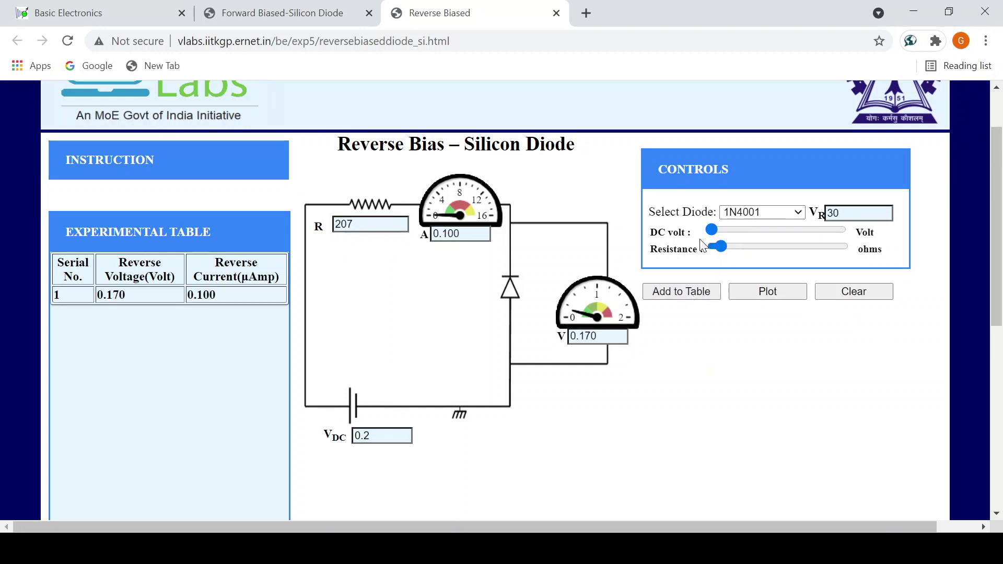
Record further reverse bias readings in the experimental table at DC voltages of 2.75, 6.75, 12.35, 17.85 and 20.55 V.
drag(711, 230, 726, 234)
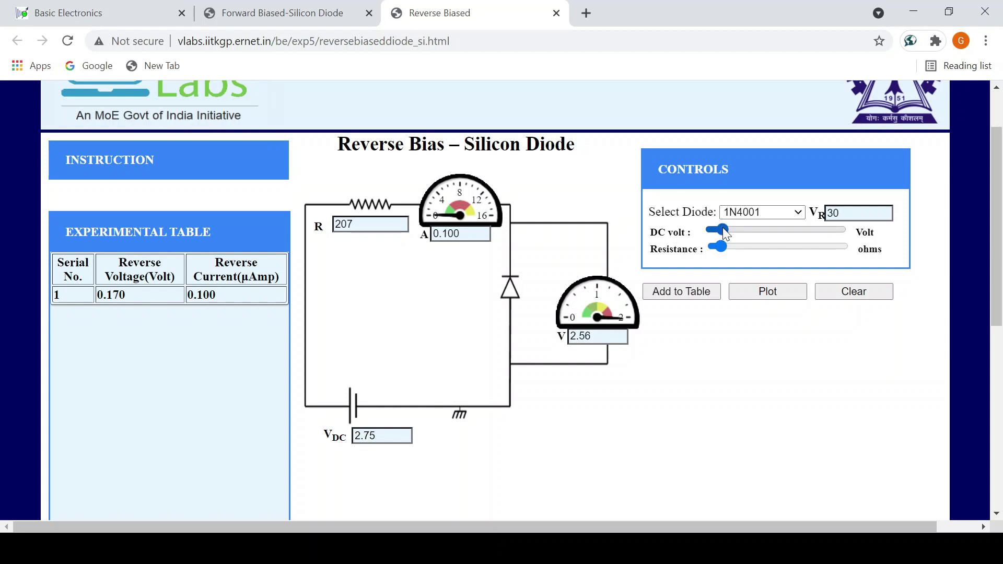
click(684, 296)
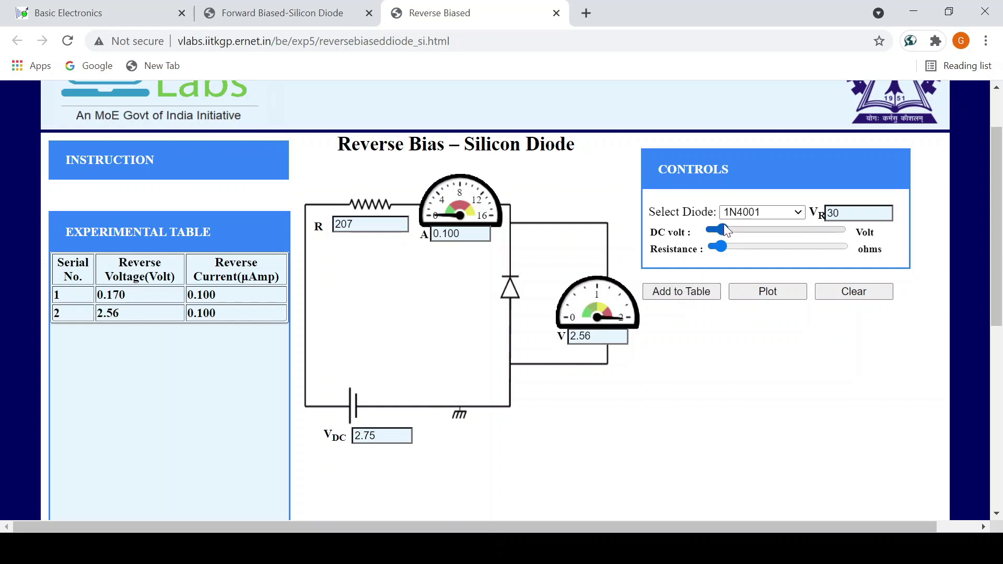
drag(726, 234, 751, 237)
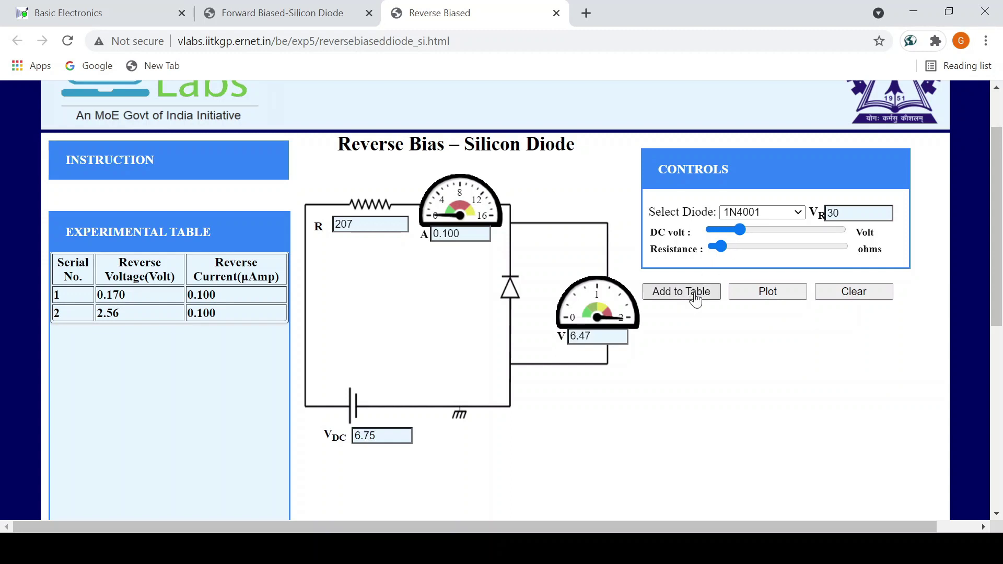
click(696, 299)
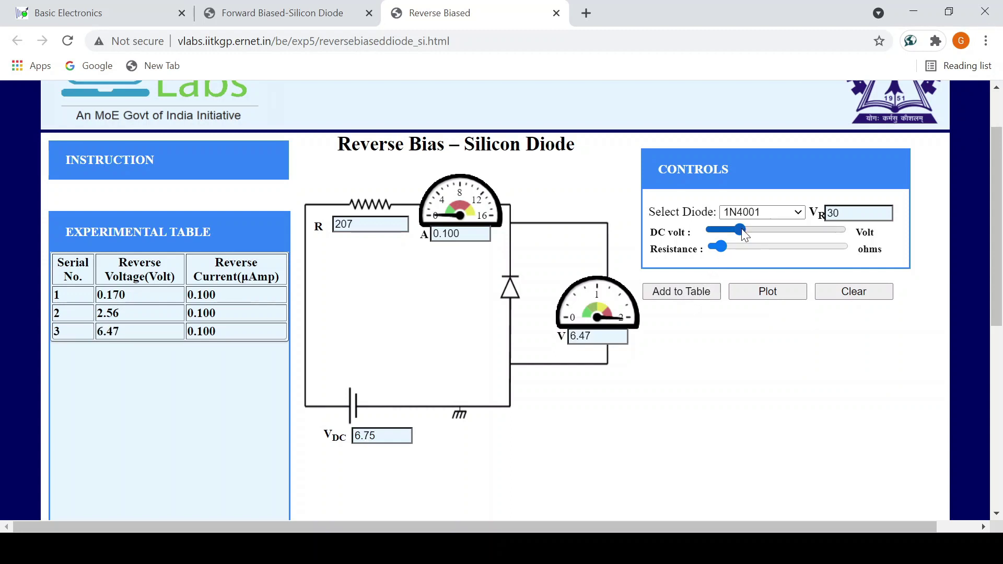
drag(742, 227, 764, 230)
click(696, 297)
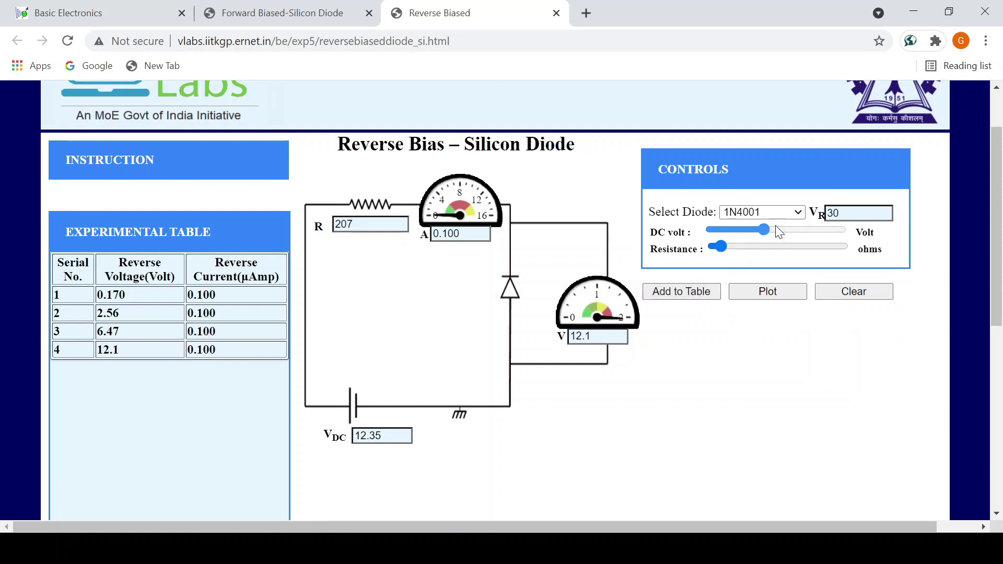
drag(778, 231, 788, 231)
click(699, 298)
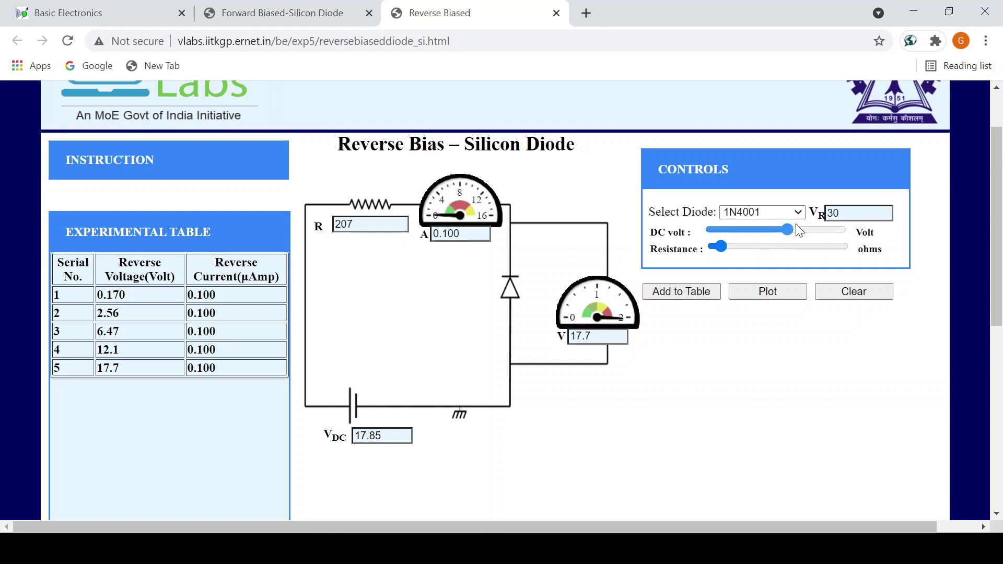
drag(800, 232, 799, 230)
click(669, 296)
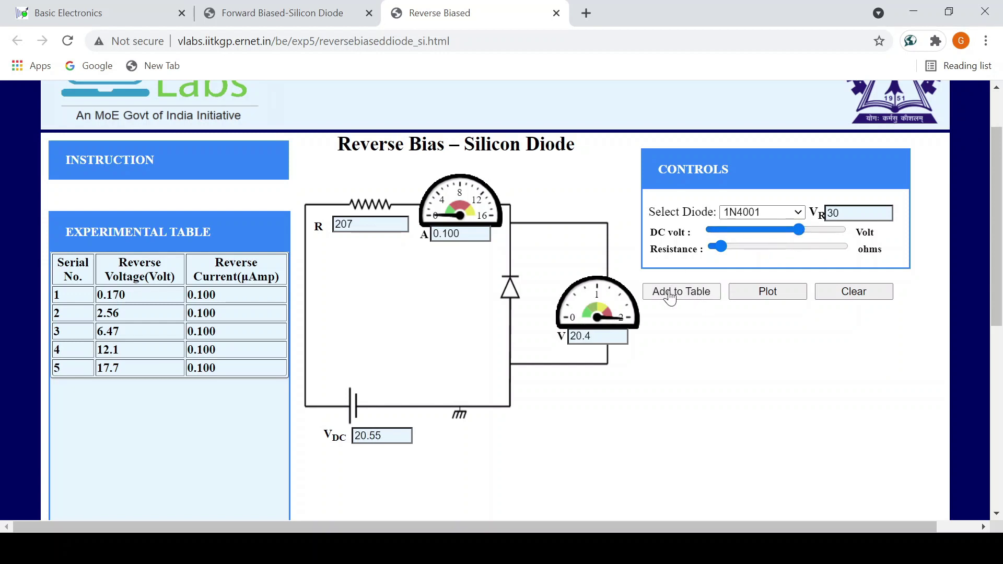
Plot the V-I graph from the six recorded reverse bias readings and view the curve.
click(760, 298)
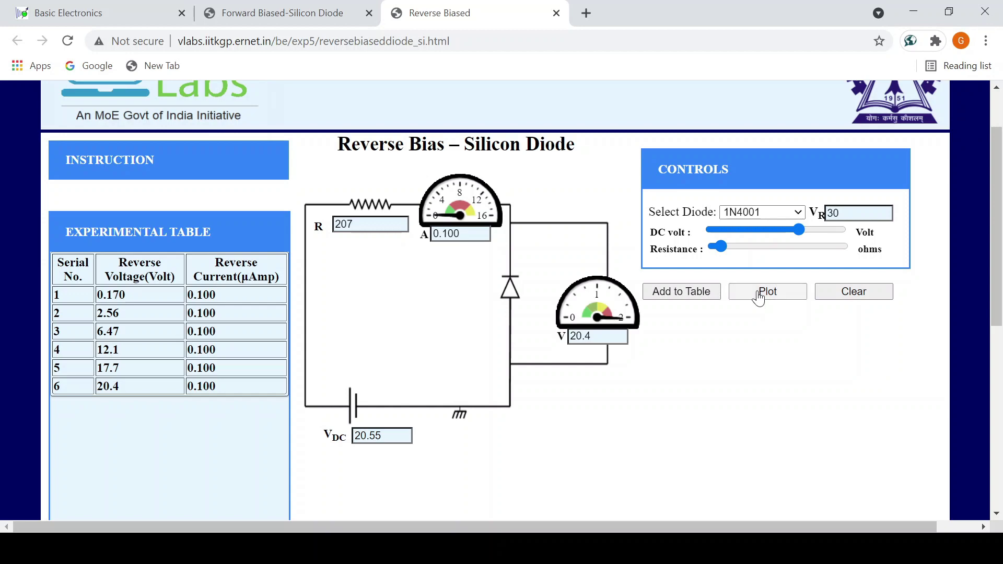
scroll(759, 293, down, 8)
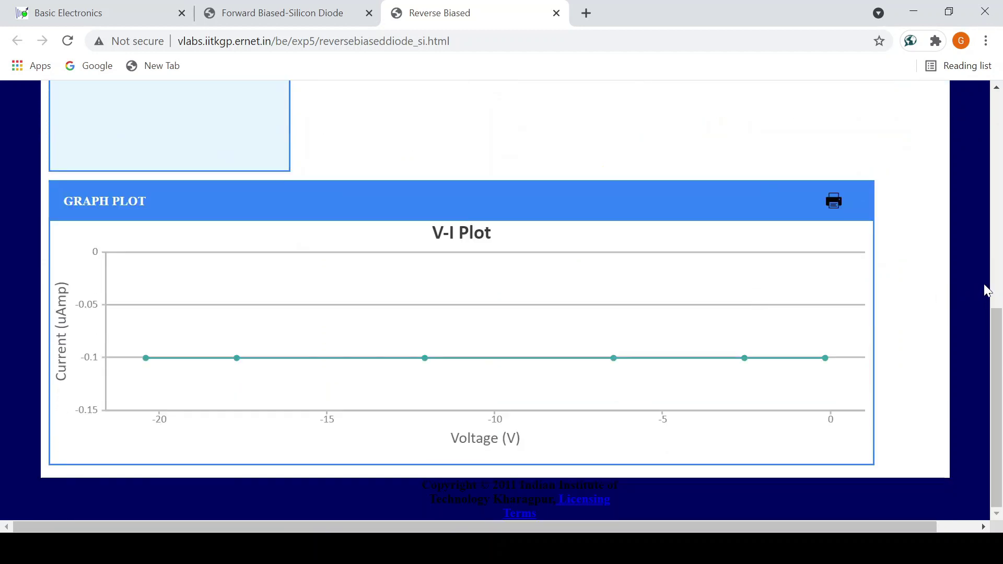
Raise the DC voltage beyond the diode's 30 V reverse rating to 30.2 V and add the reading to the experimental table.
drag(998, 345, 1000, 199)
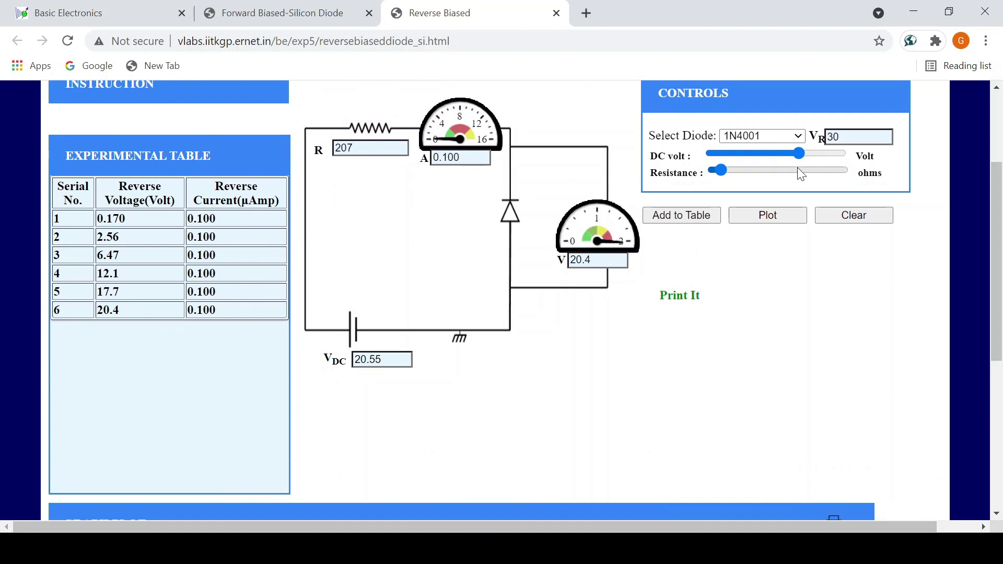
drag(799, 153, 842, 156)
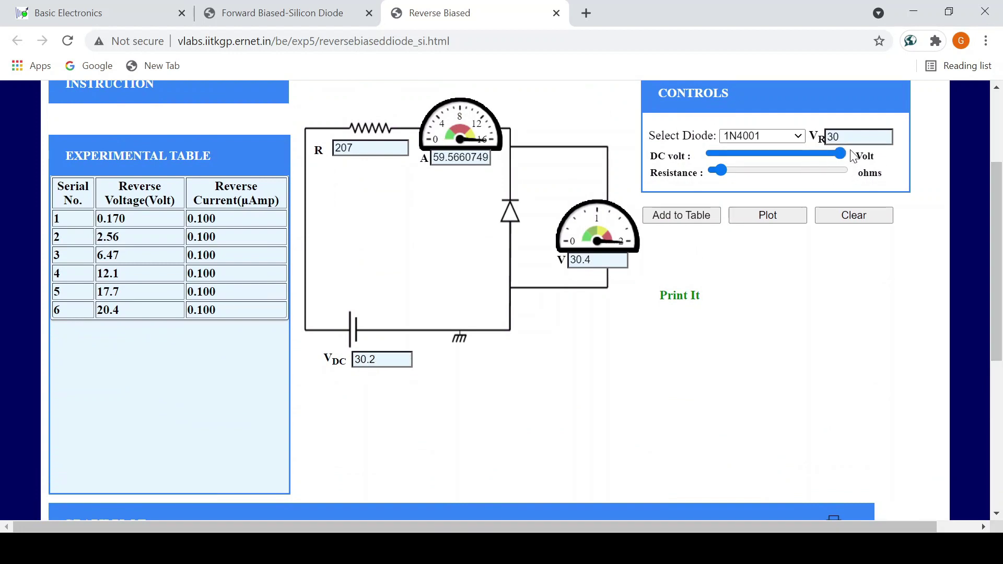
click(671, 221)
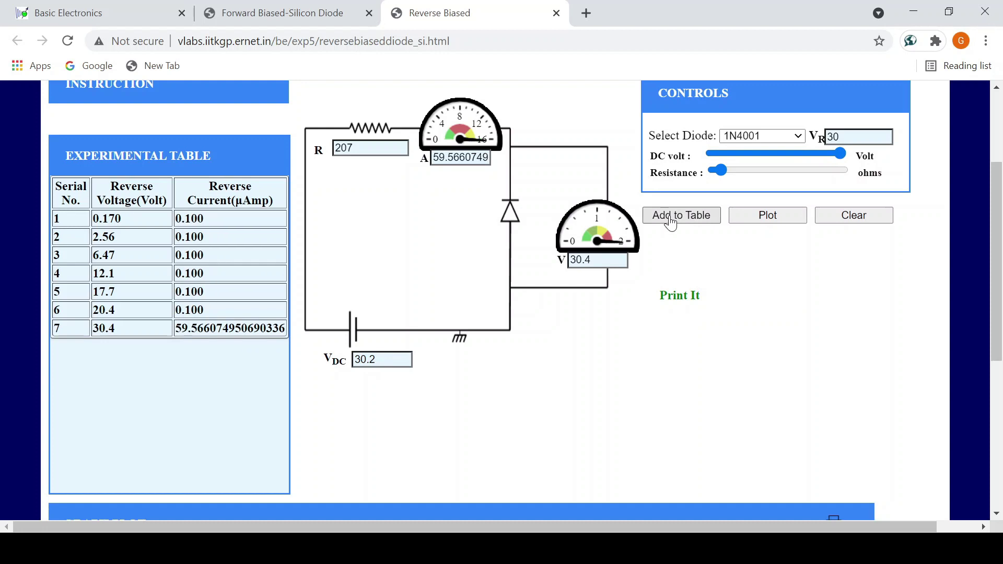
Replot the V-I graph with the 30.2 V reading included and review the curve against the circuit and recorded readings.
click(755, 226)
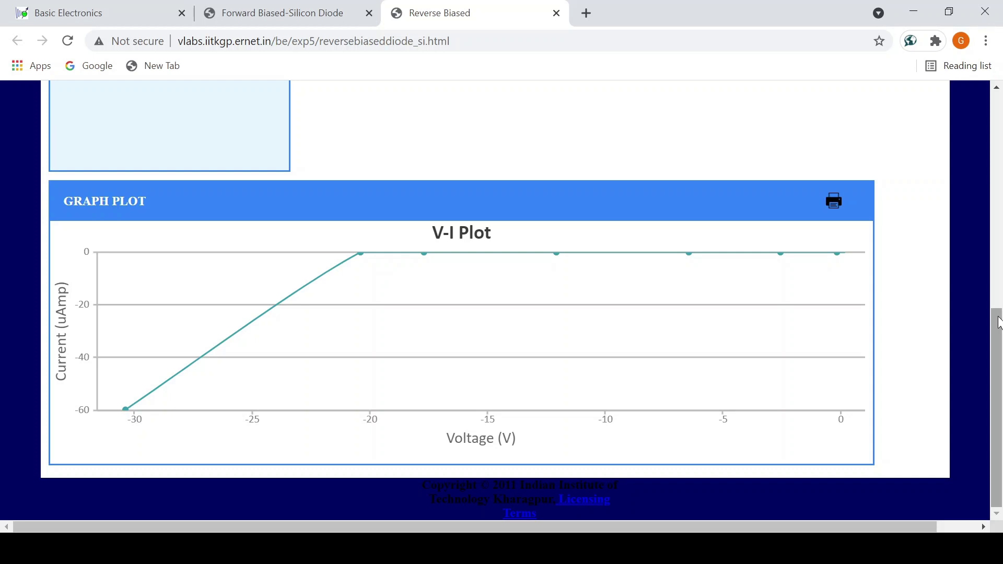
drag(999, 322, 1001, 114)
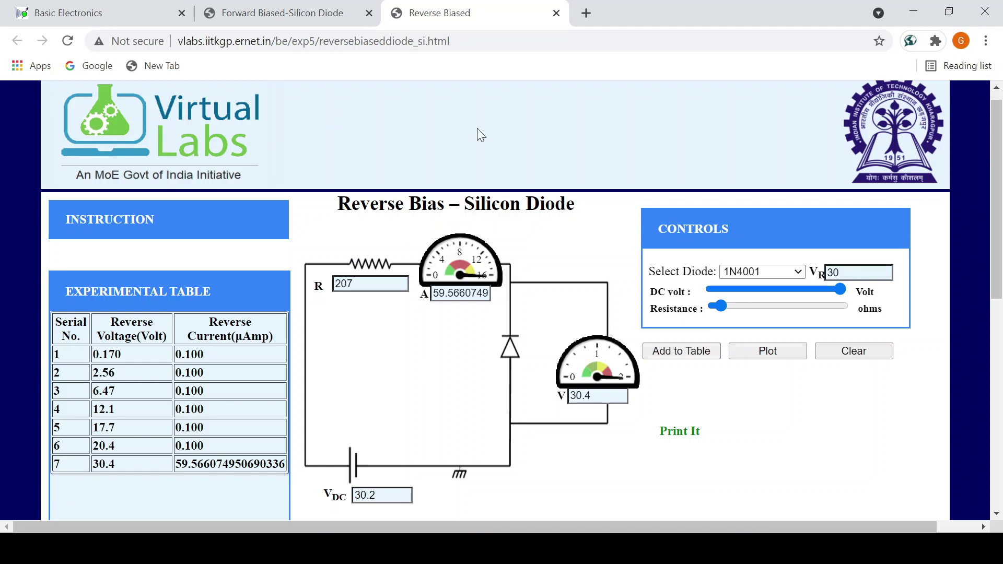
mouse_move(998, 225)
mouse_down()
mouse_move(1001, 234)
mouse_move(1001, 211)
mouse_up()
mouse_move(1001, 226)
mouse_down()
mouse_move(1000, 297)
mouse_move(1000, 238)
mouse_up()
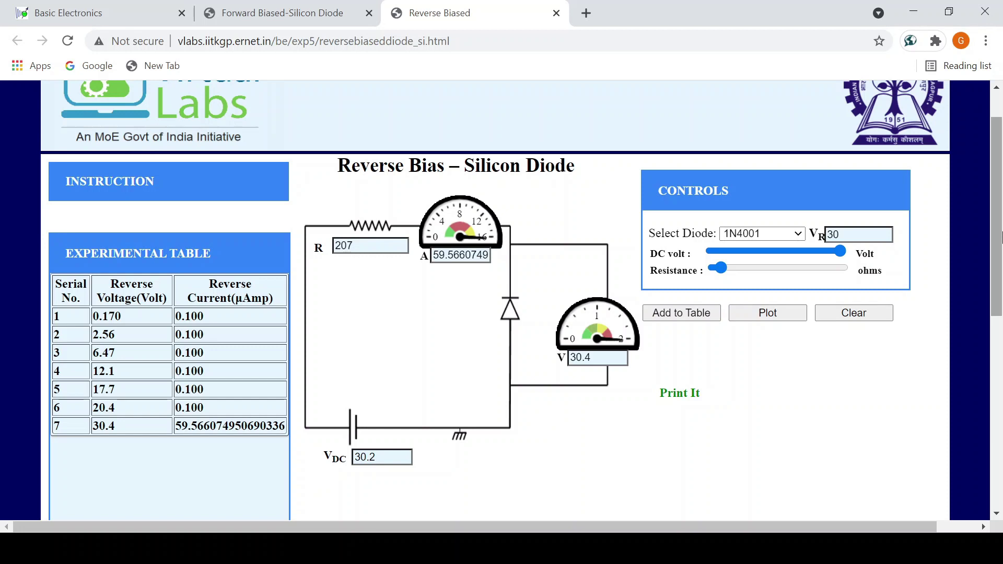
drag(1002, 236, 1002, 326)
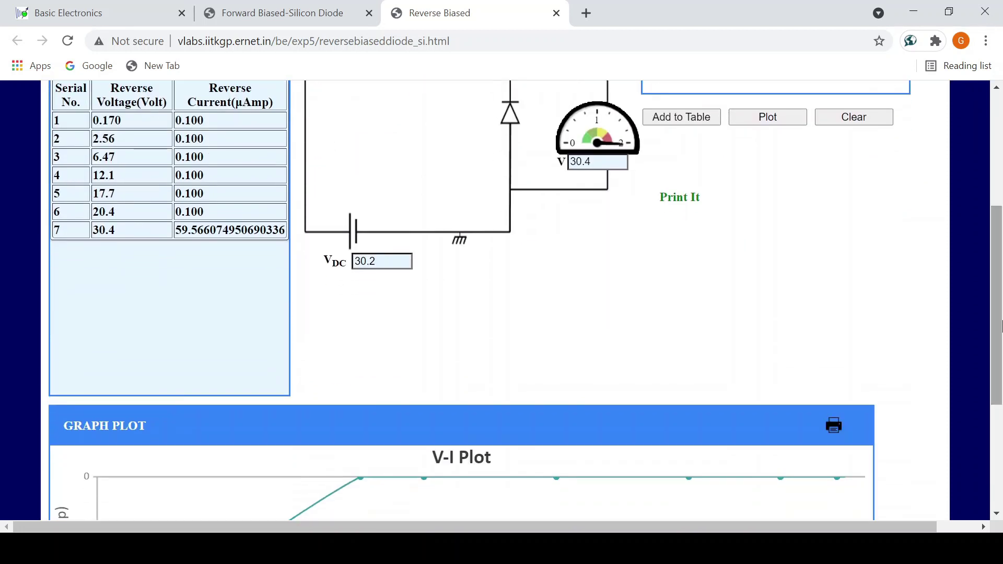